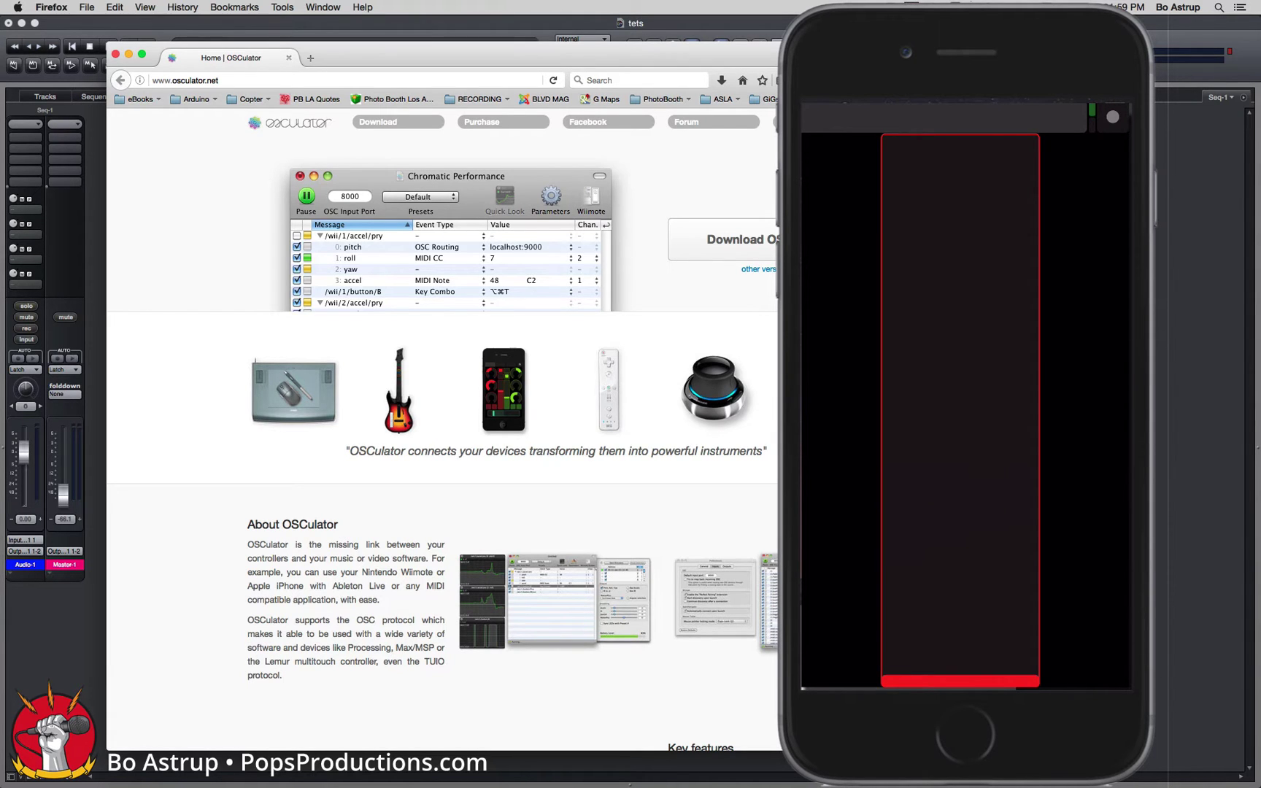
Switch from Firefox to OSCulator with Cmd+Tab.
key(super+Tab)
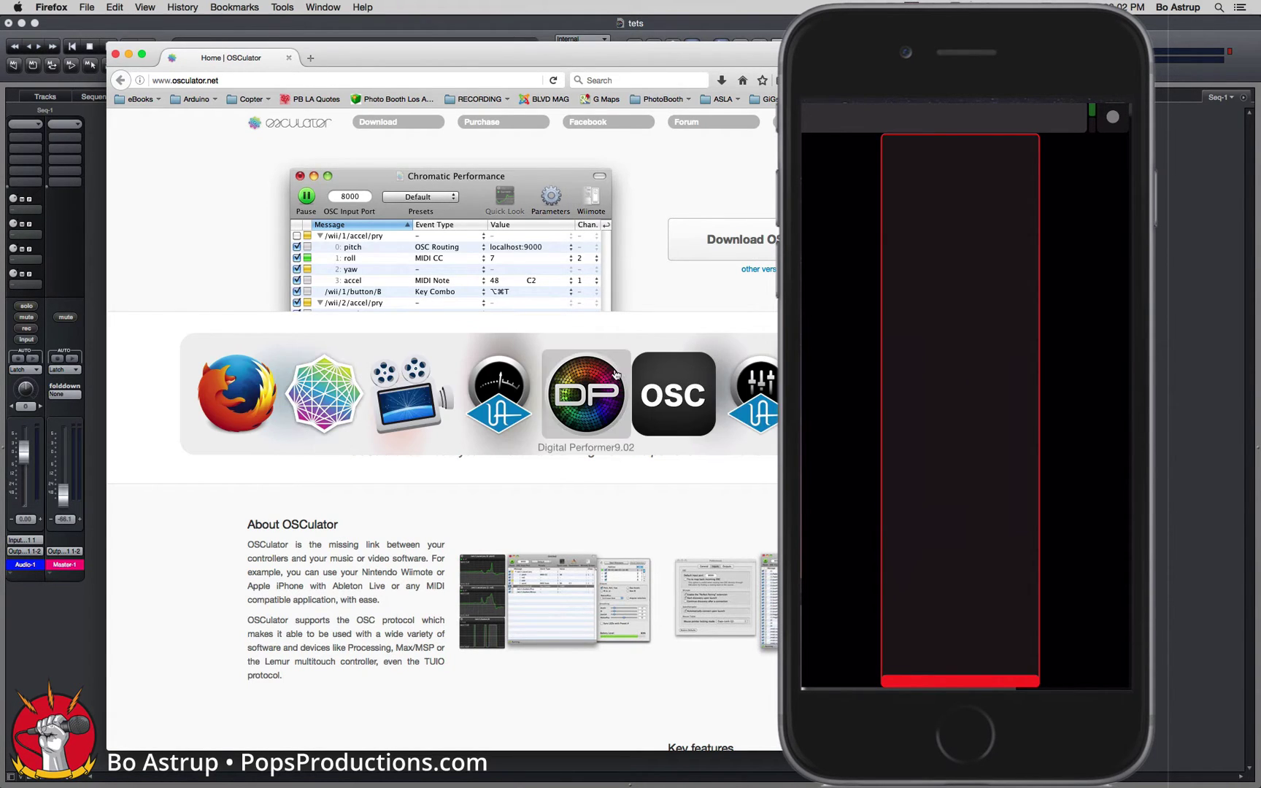
Open and close the Wildora Store purchase page, then bring OSCulator's Untitled document forward.
click(342, 406)
click(535, 375)
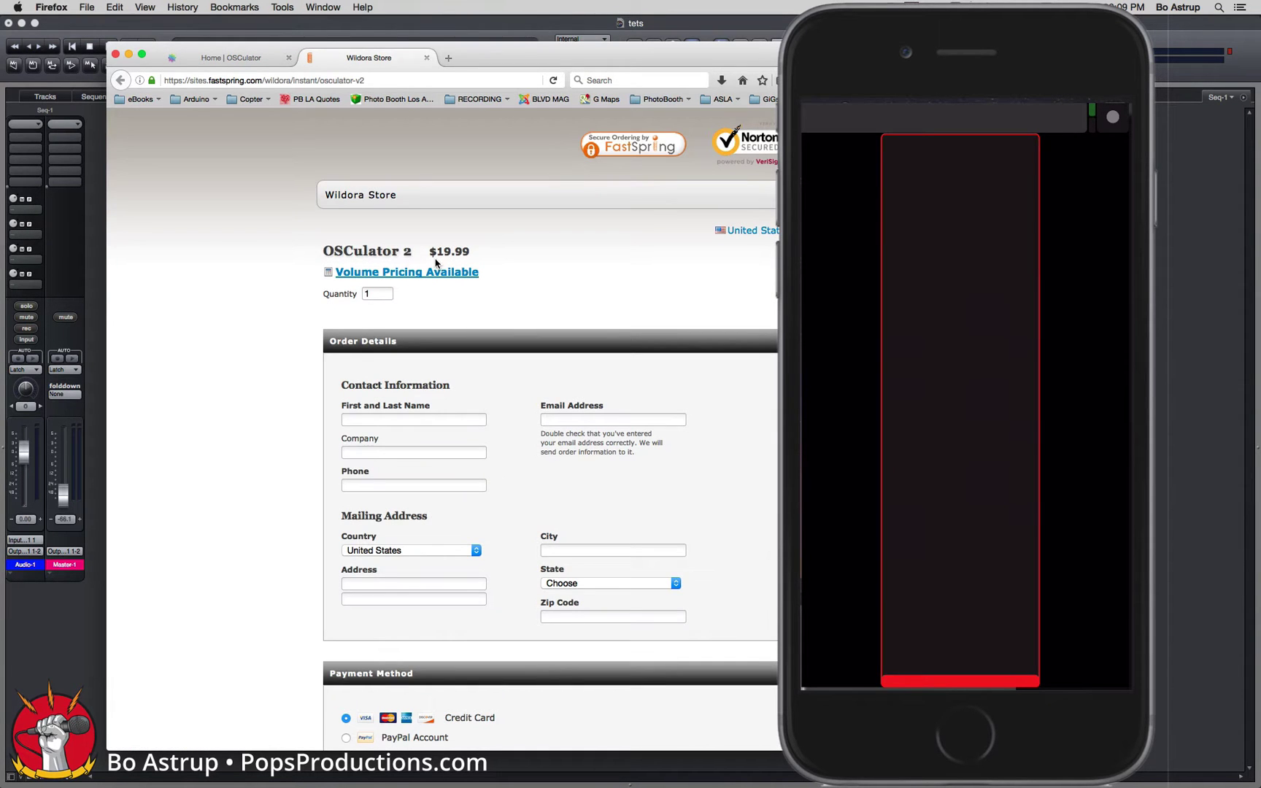
click(426, 57)
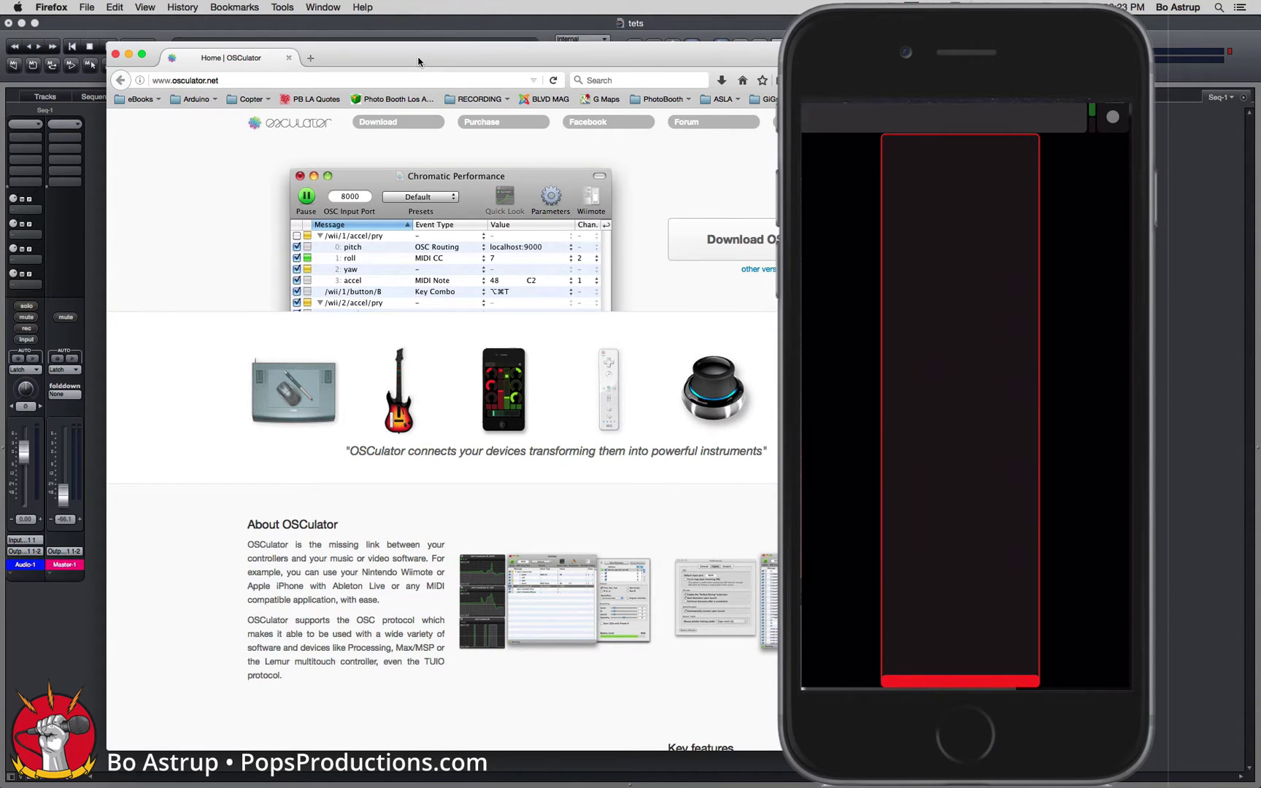
key(super+Tab)
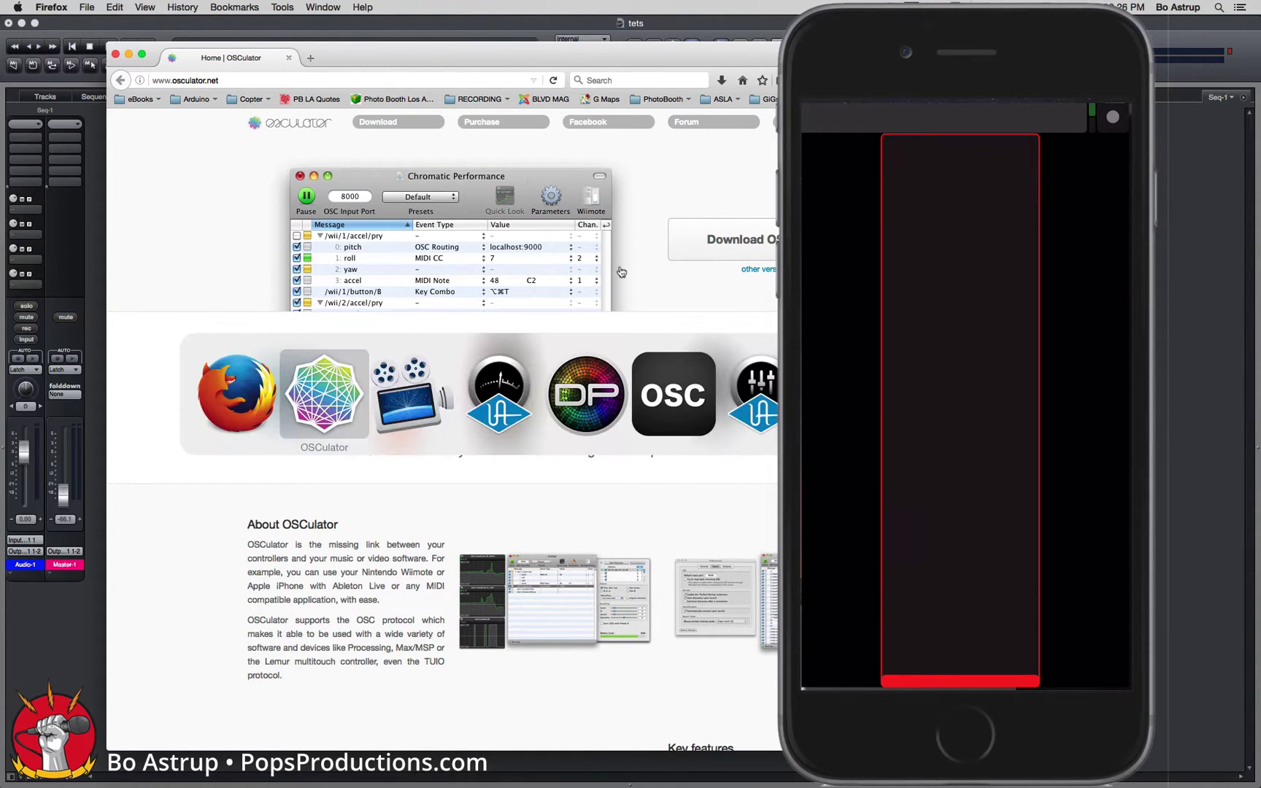
click(341, 392)
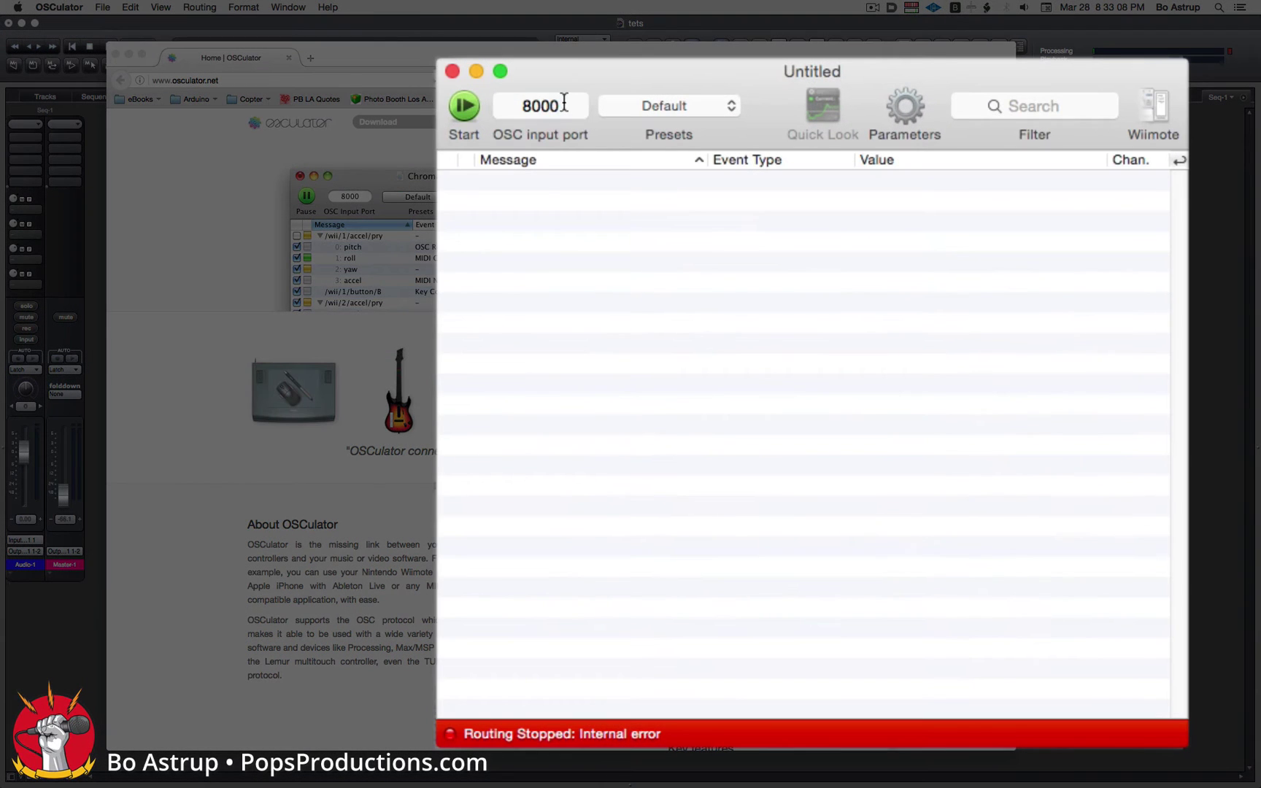
Change the OSC input port to 55045 and start routing so it reads Running.
click(676, 241)
text(550)
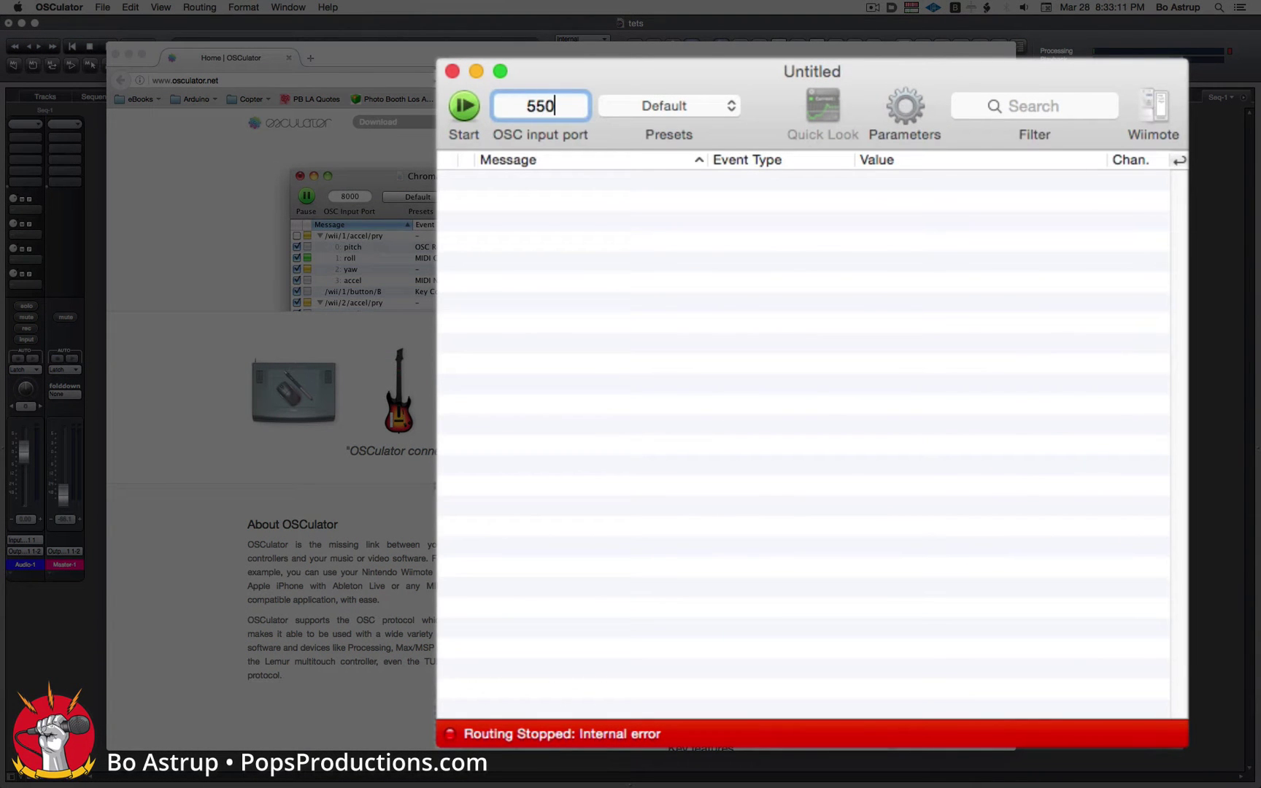
text(45)
click(464, 108)
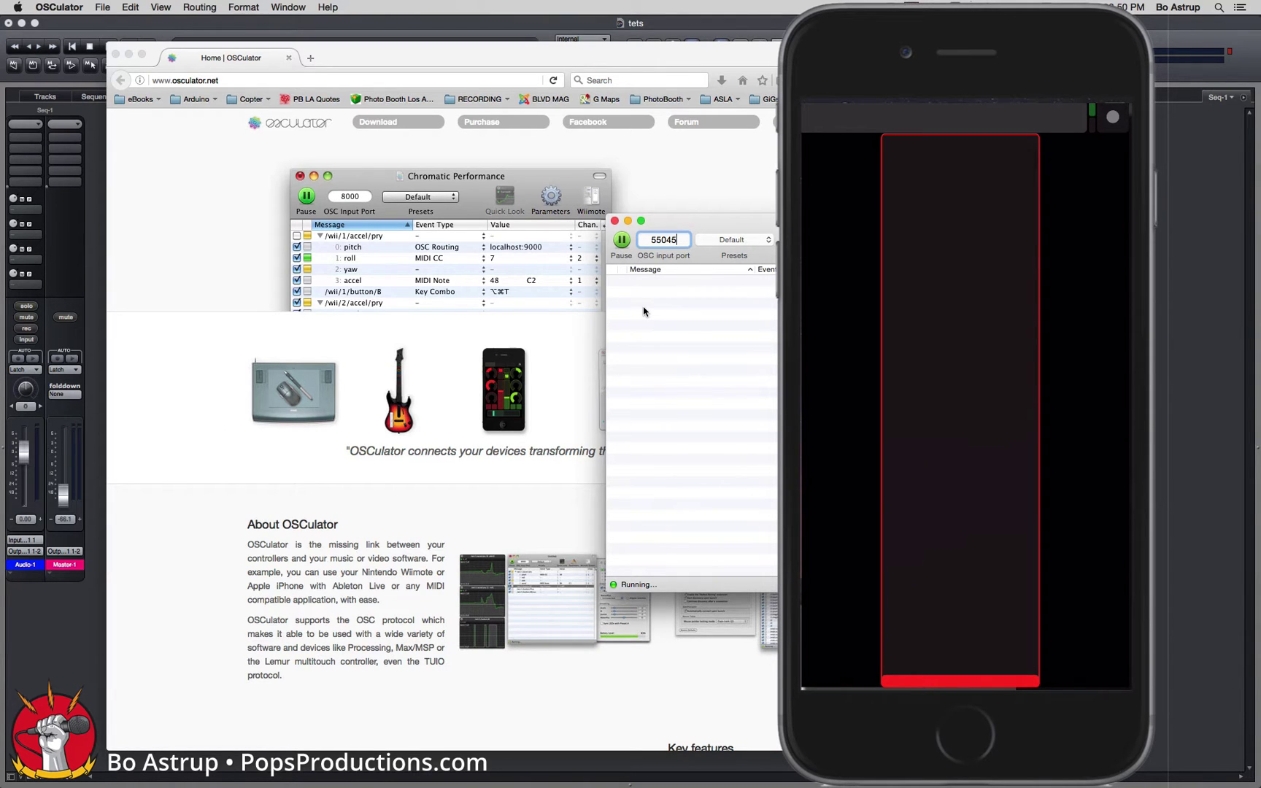
In TouchOSC Editor, create a push button and move it to the layout's top-right.
key(super+Tab)
key(super+Tab)
key(super+Tab)
key(super+Tab)
key(super+Tab)
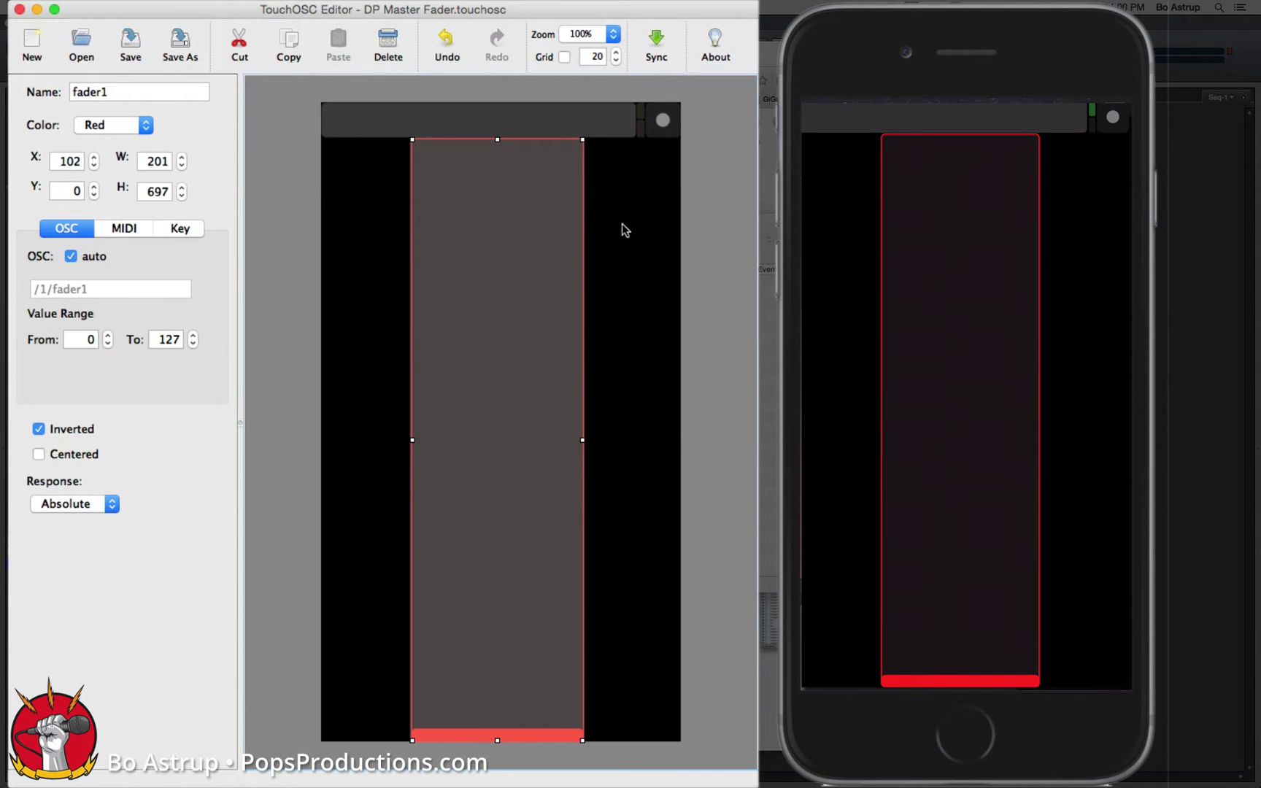
right_click(551, 262)
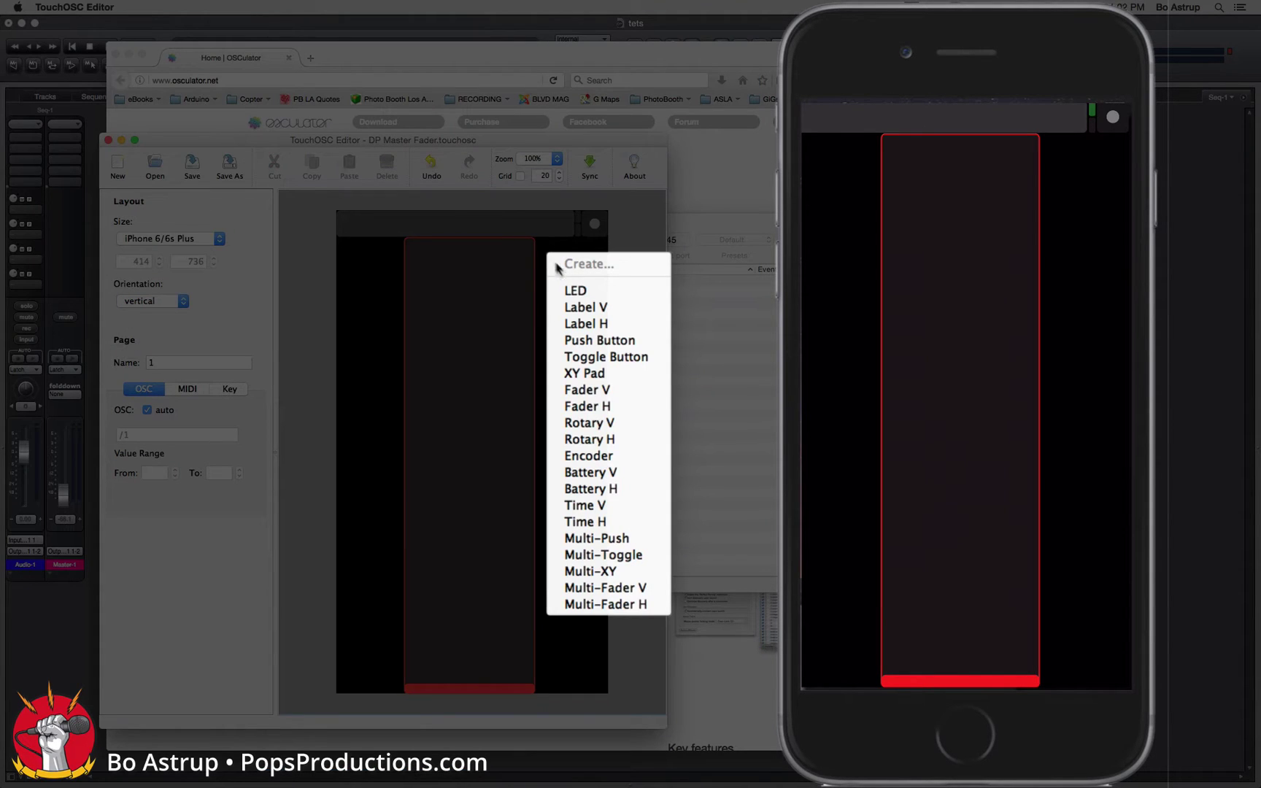
click(597, 340)
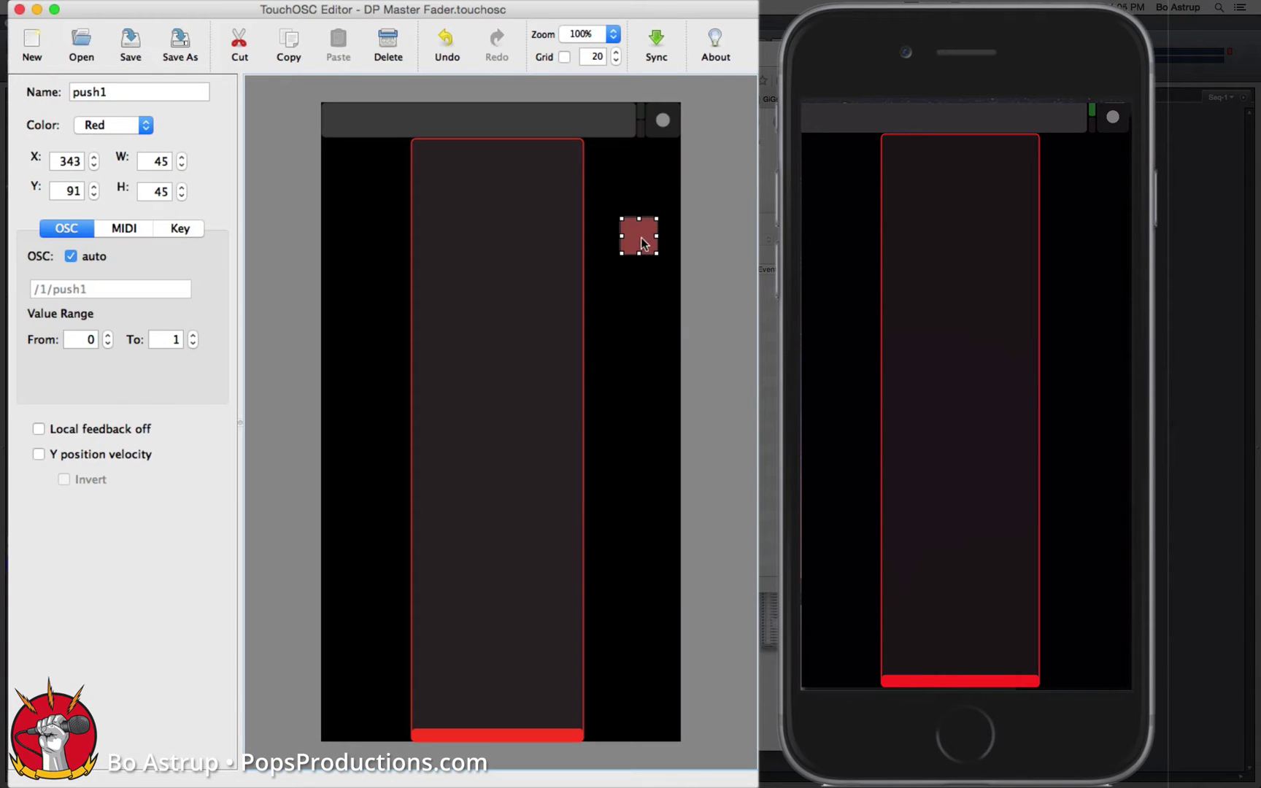
drag(642, 244, 665, 197)
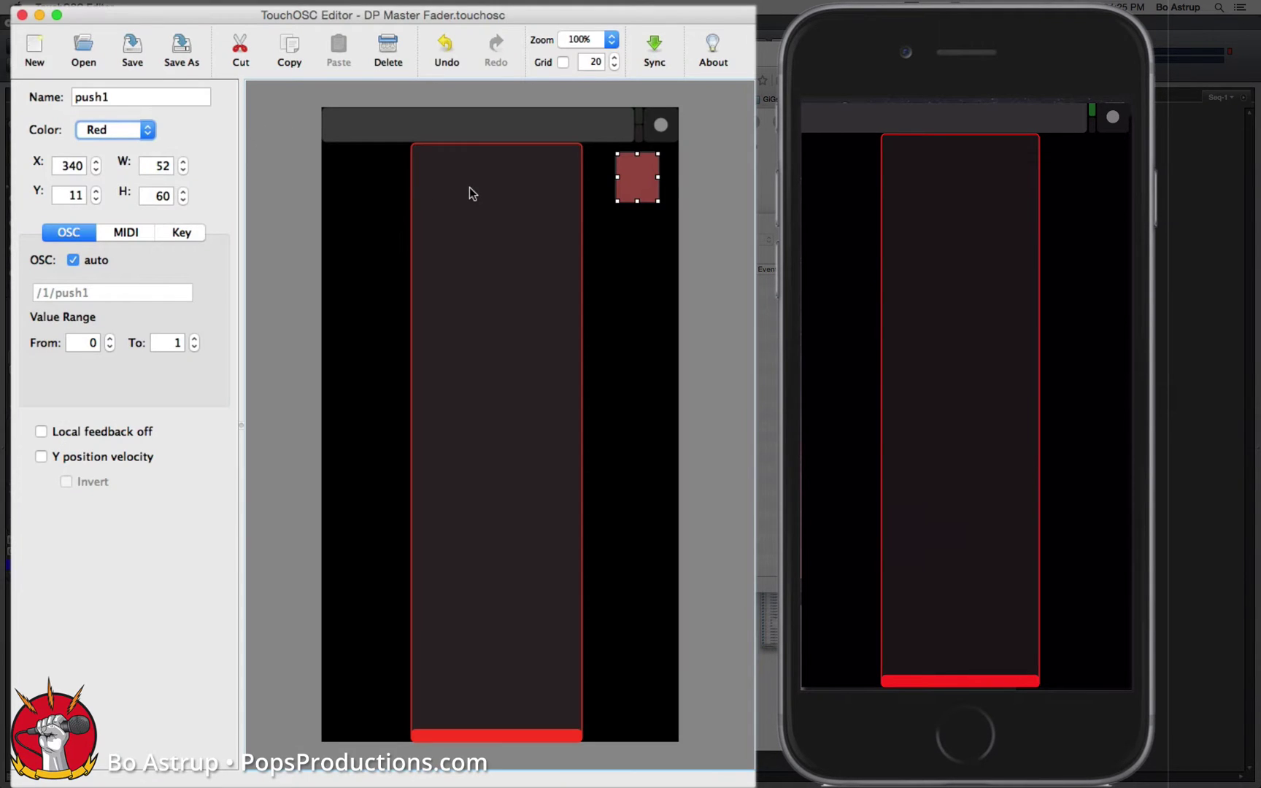
Color fader1 Orange and the push button Green.
click(469, 186)
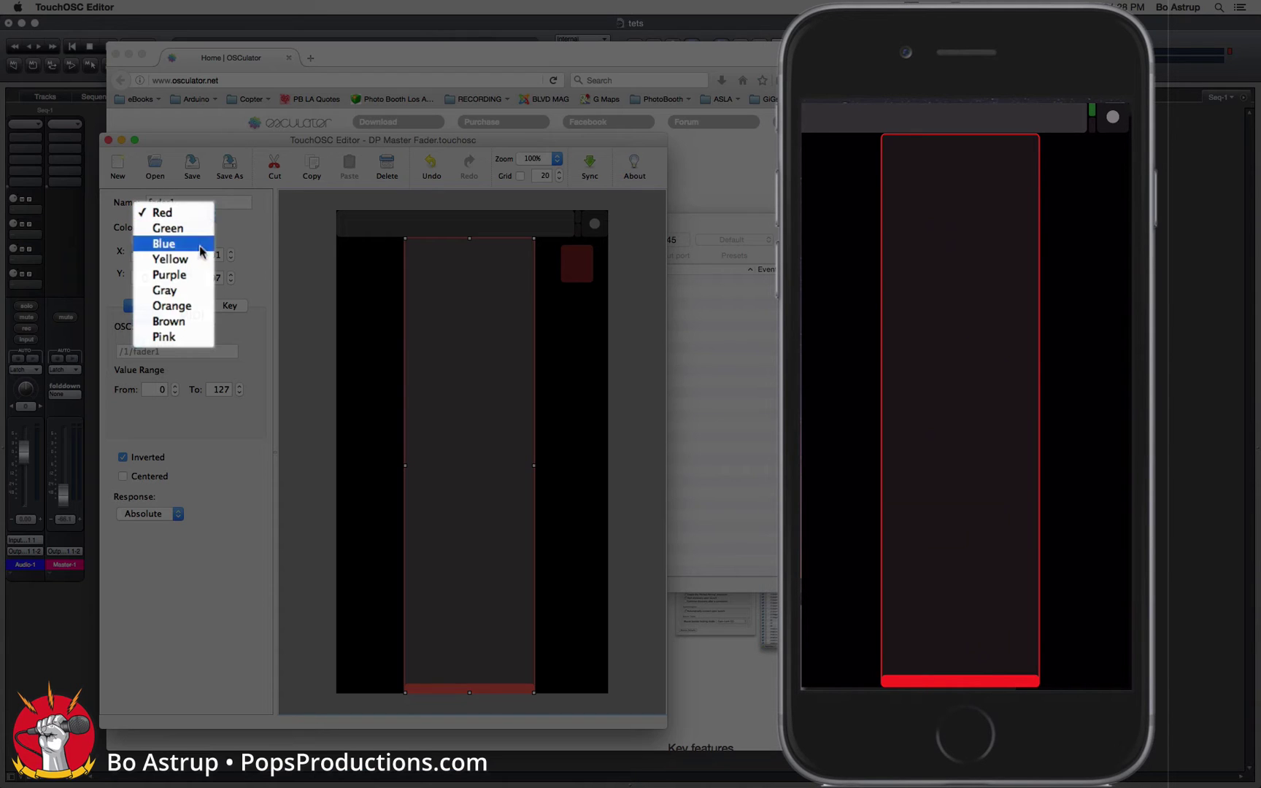
click(199, 304)
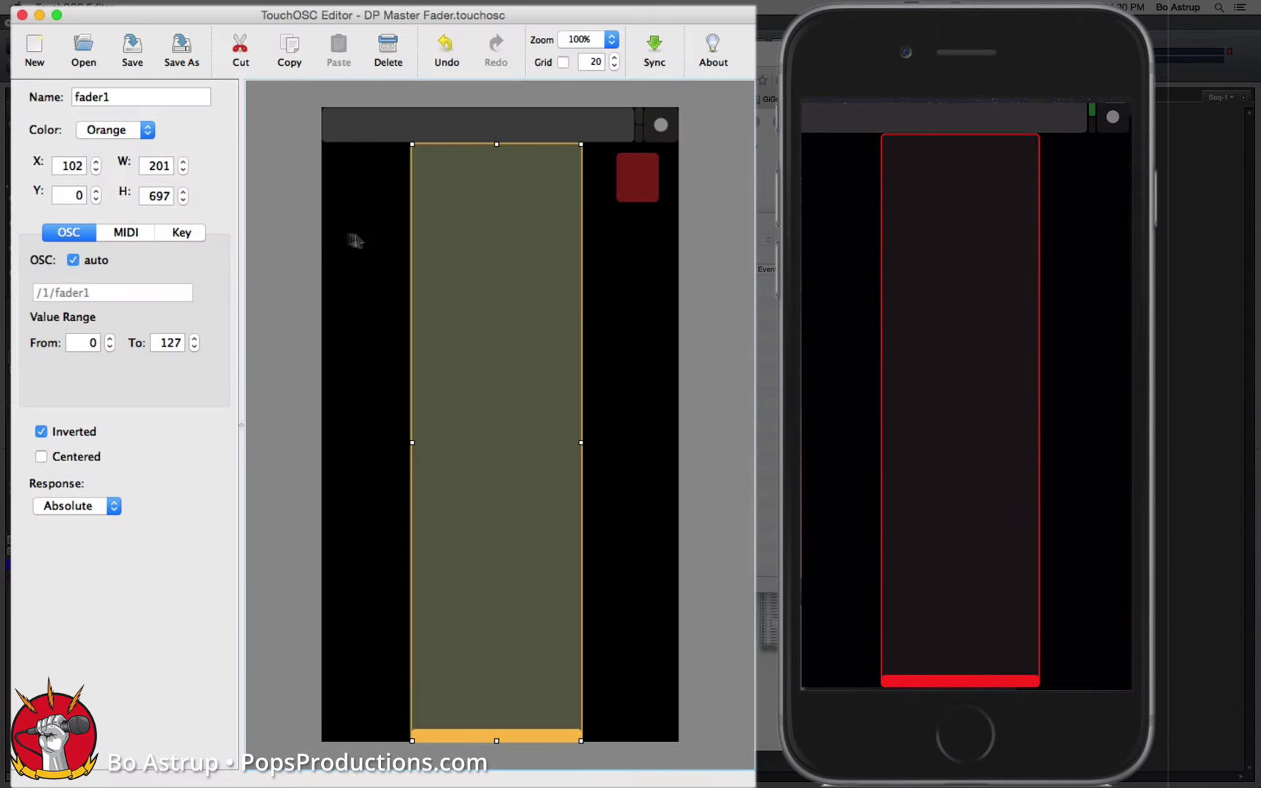
click(687, 266)
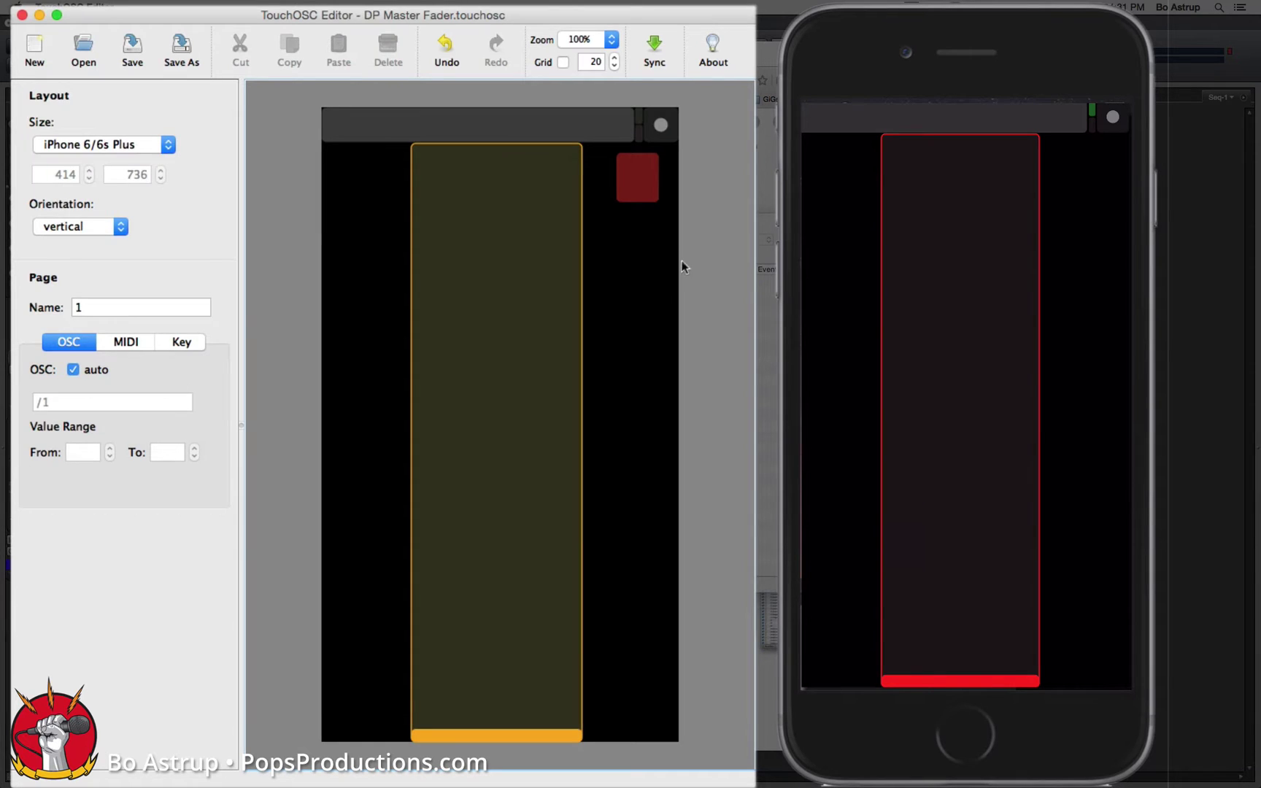
click(645, 174)
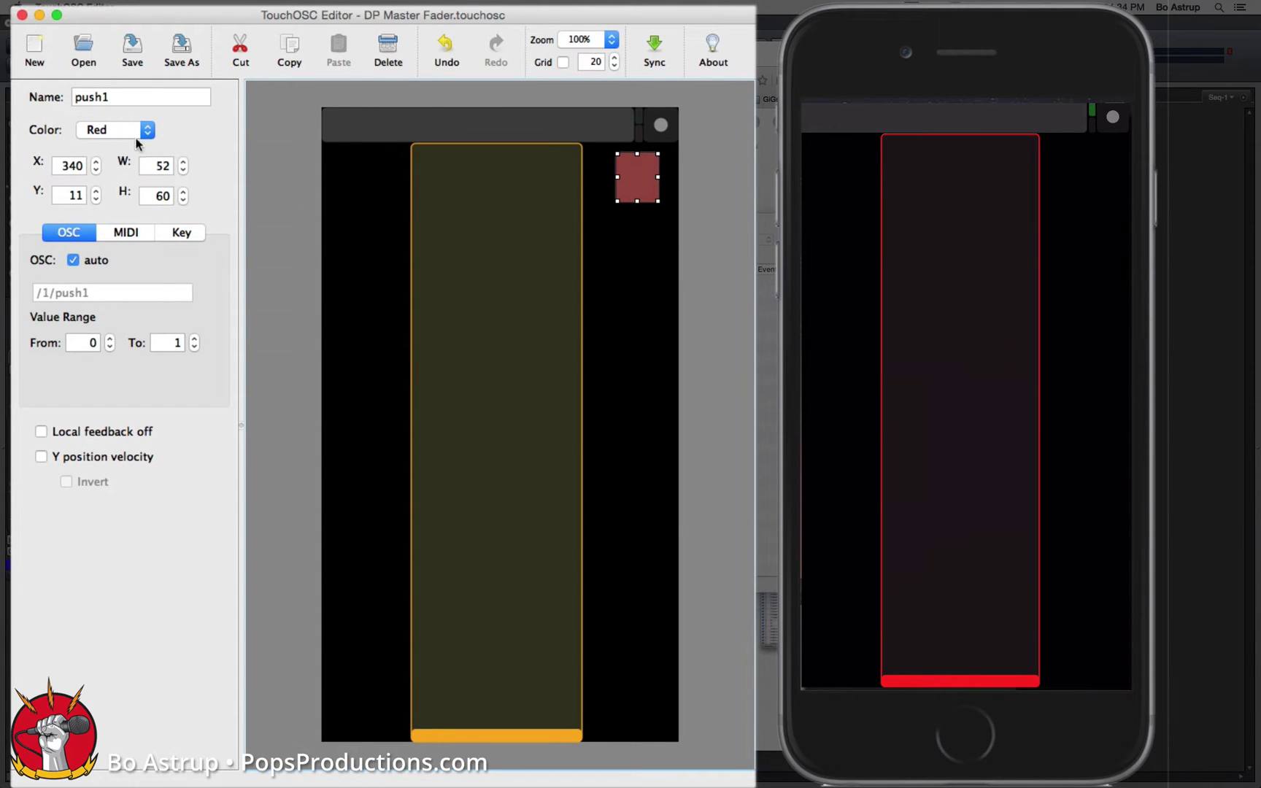
click(133, 132)
click(109, 150)
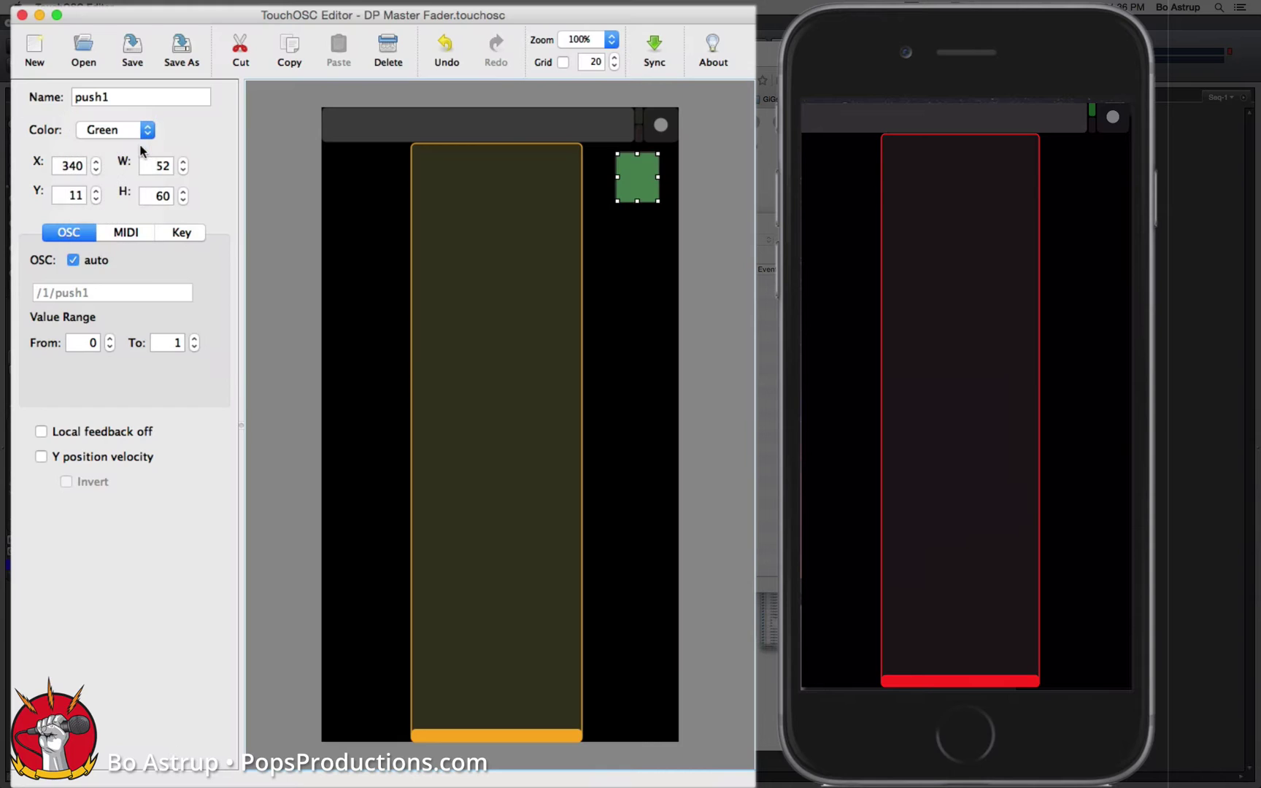
Replace the push button's name push1, typing 'anm' into the Name field.
double_click(122, 97)
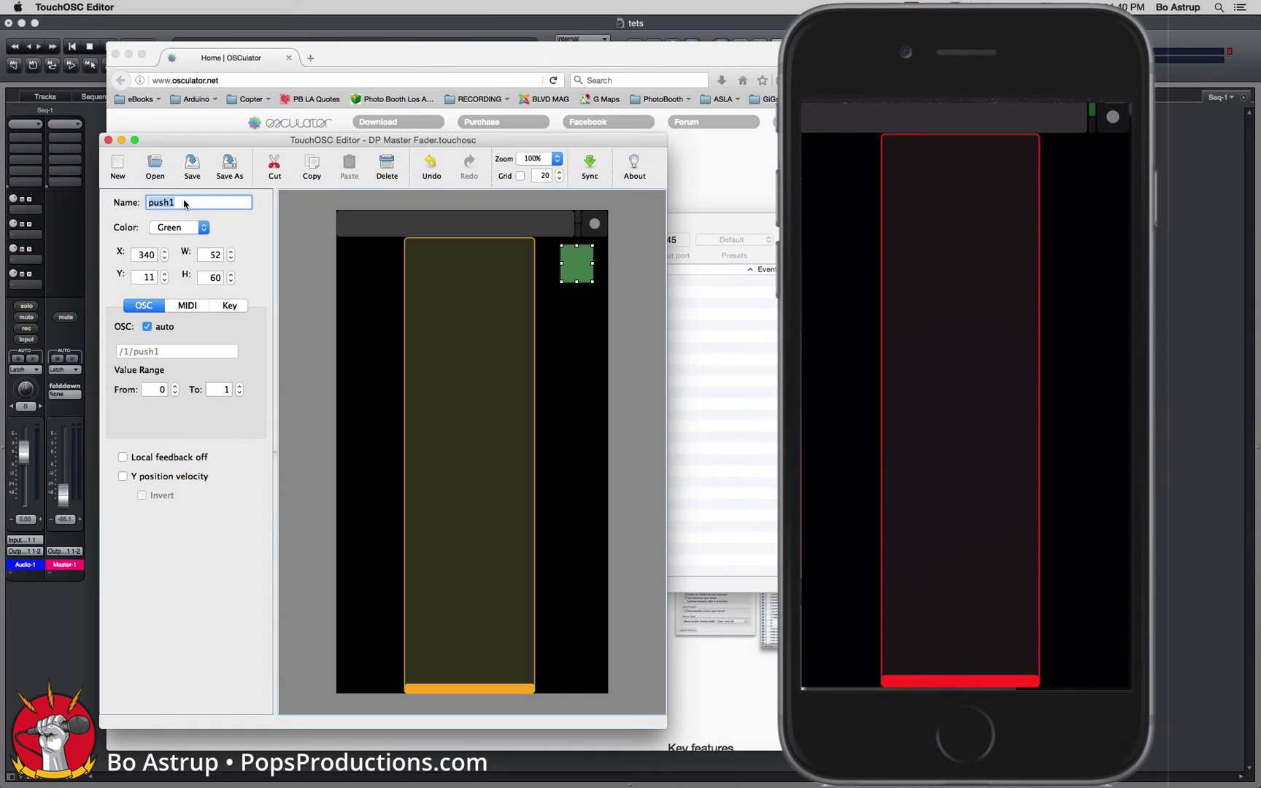
text(an)
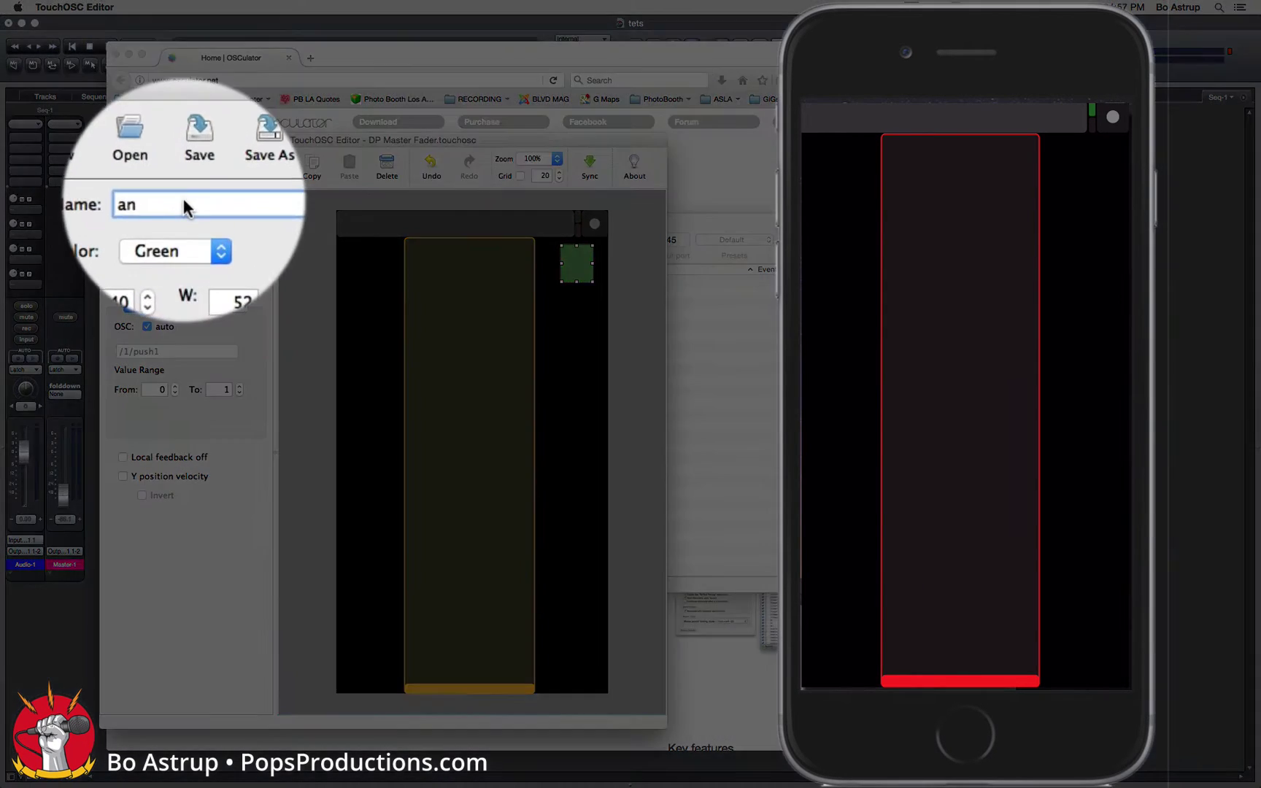
text(mt)
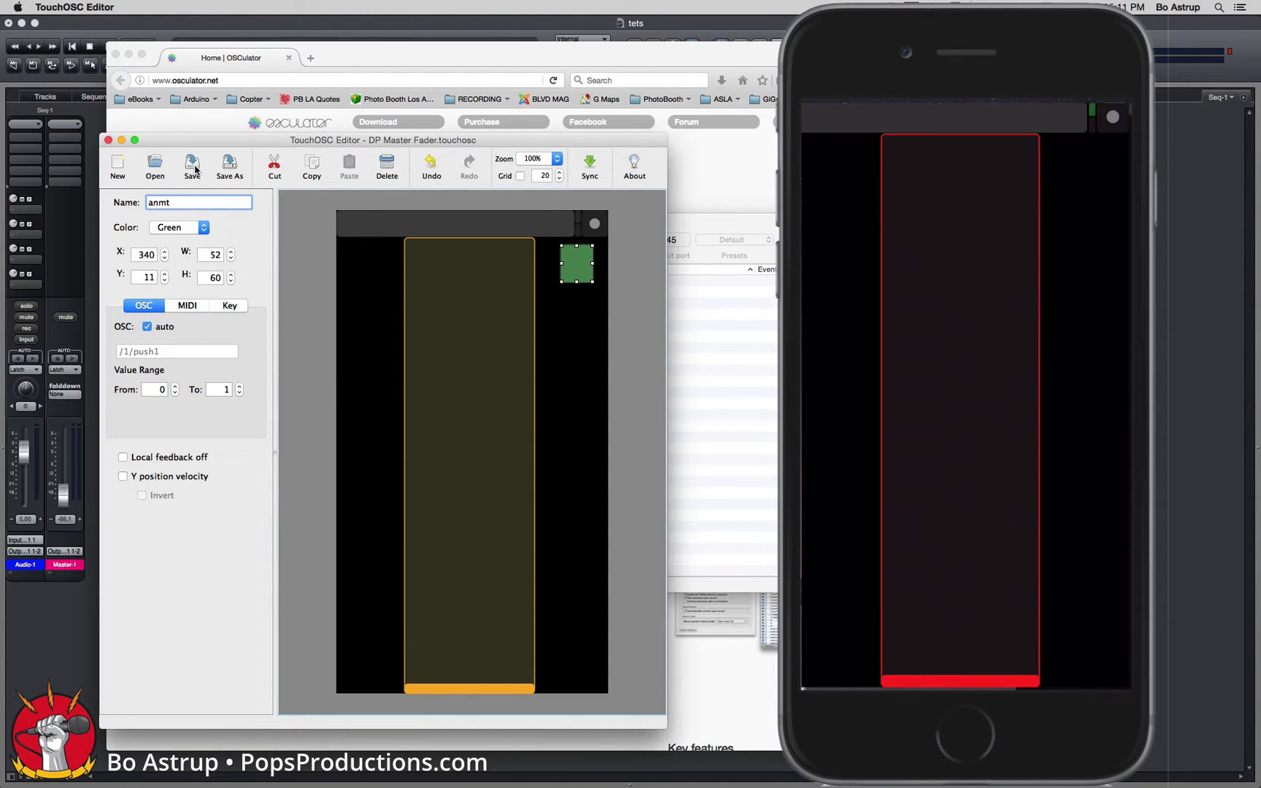
Save the layout with the button renamed to anmt.
click(194, 168)
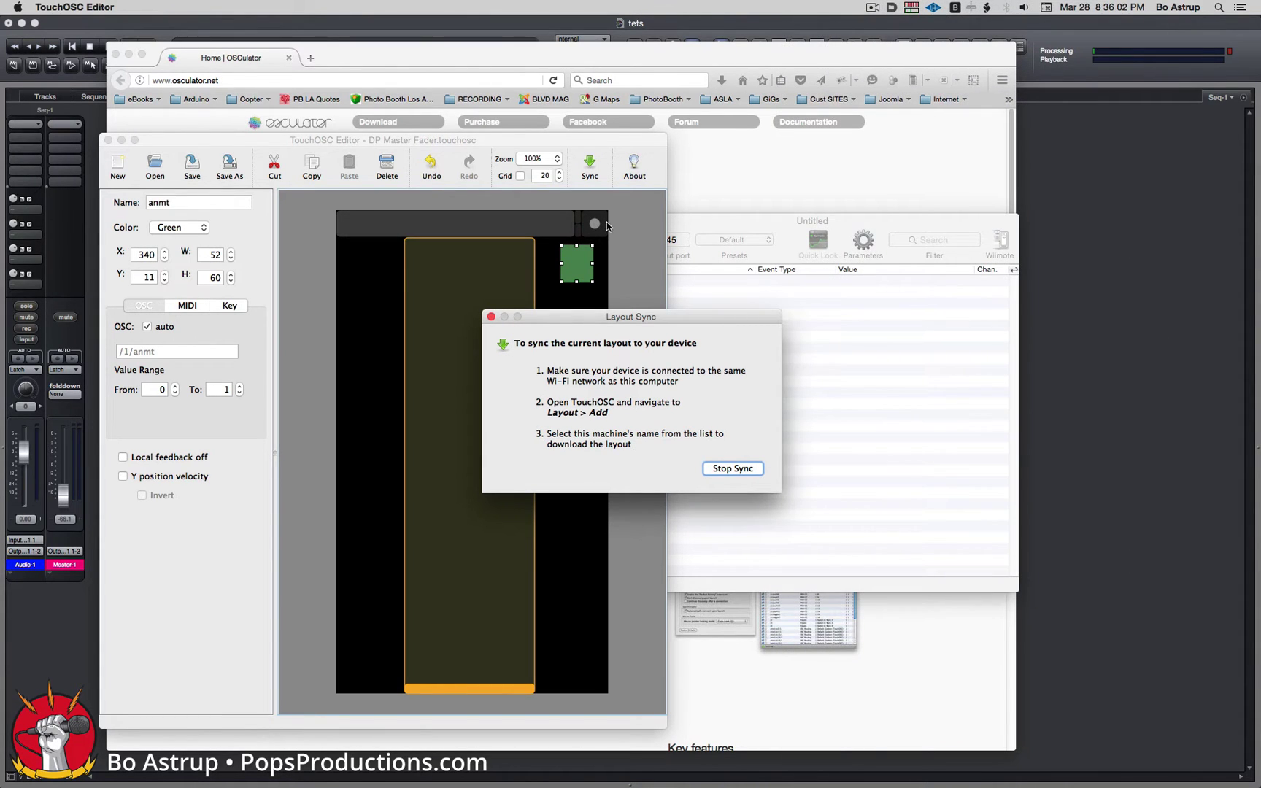
Stop the layout sync and bring up OSCulator's list of /1/fader1 and /accxyz messages.
click(737, 470)
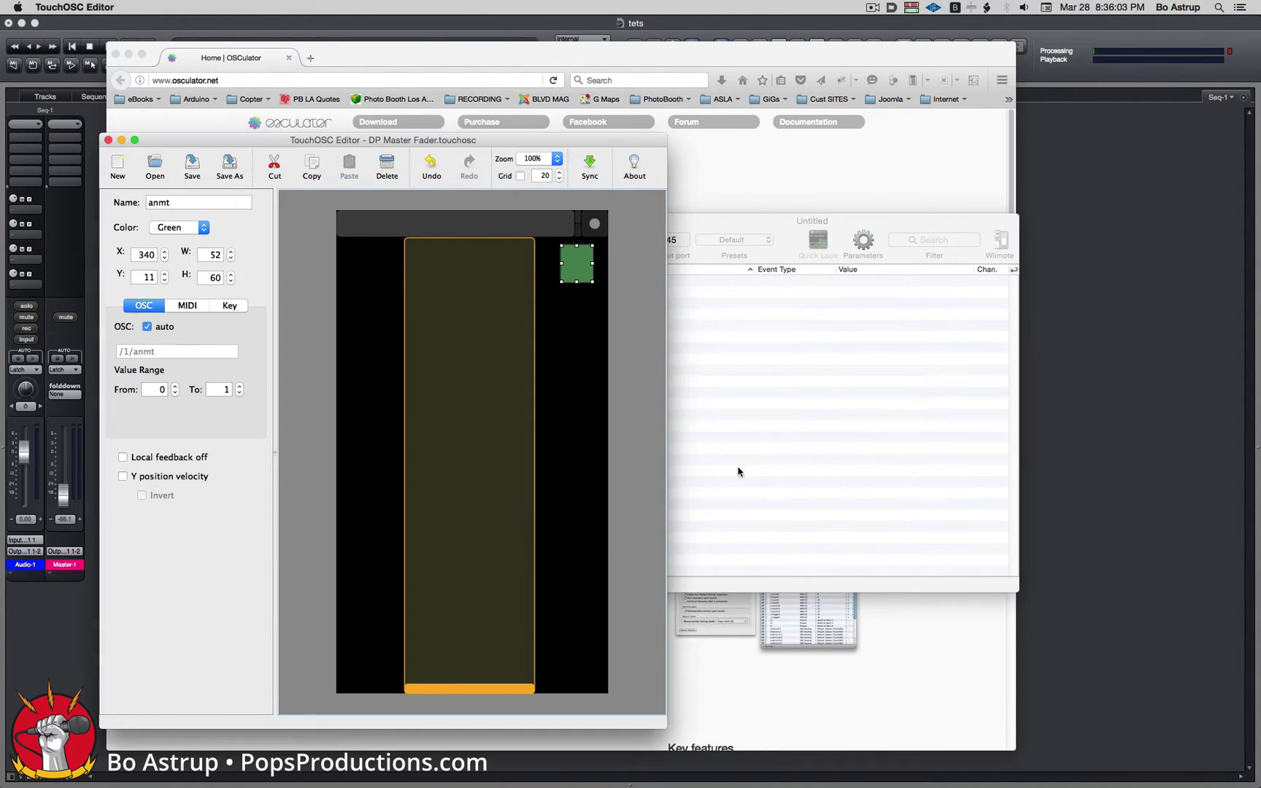
click(713, 221)
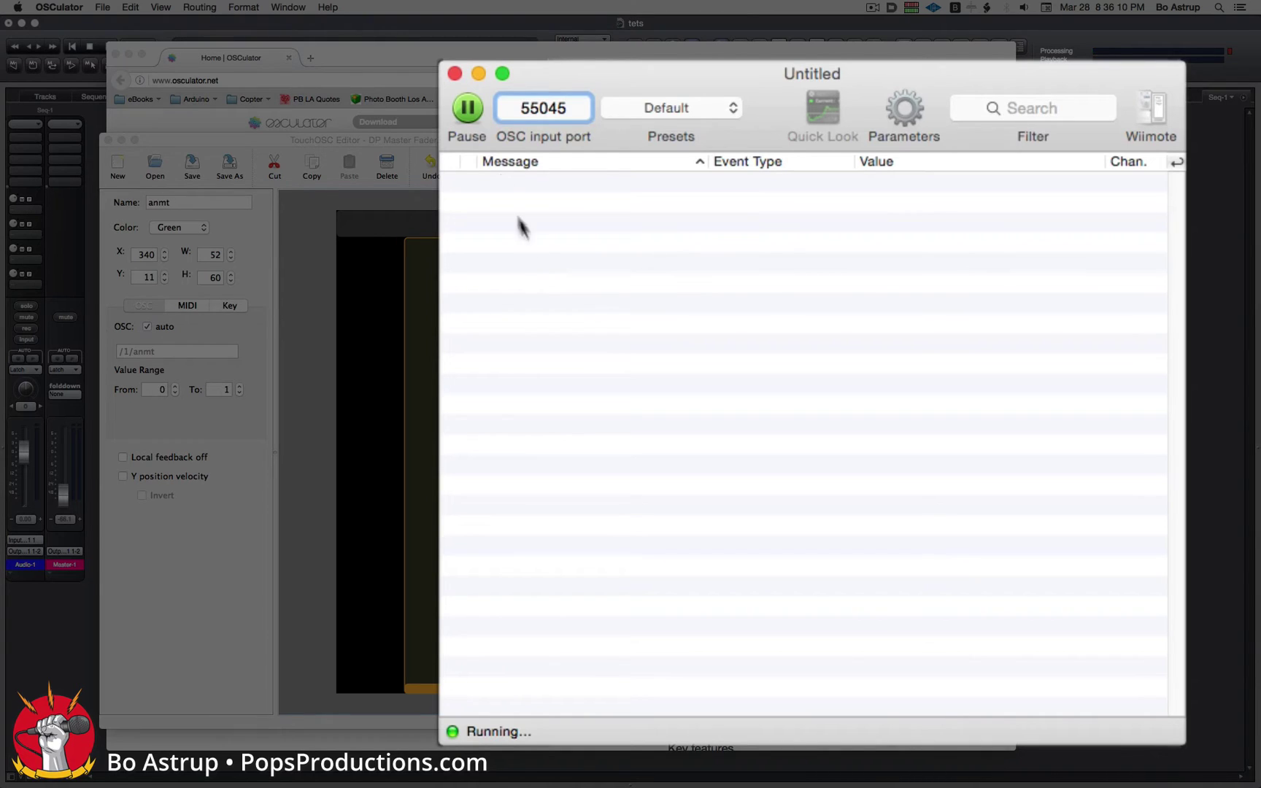
click(562, 183)
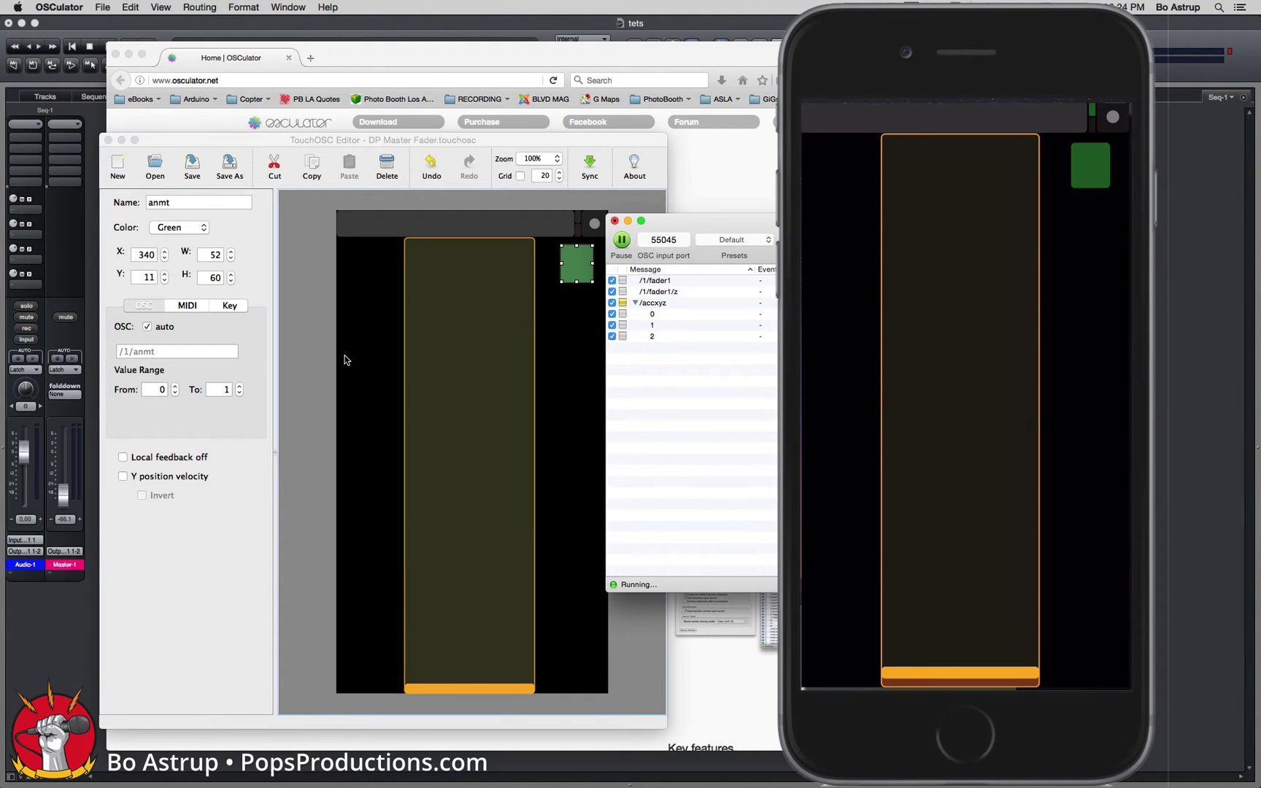
Inspect fader1 and the green anmt button, then select OSCulator's /1/anmt message.
click(346, 357)
click(420, 340)
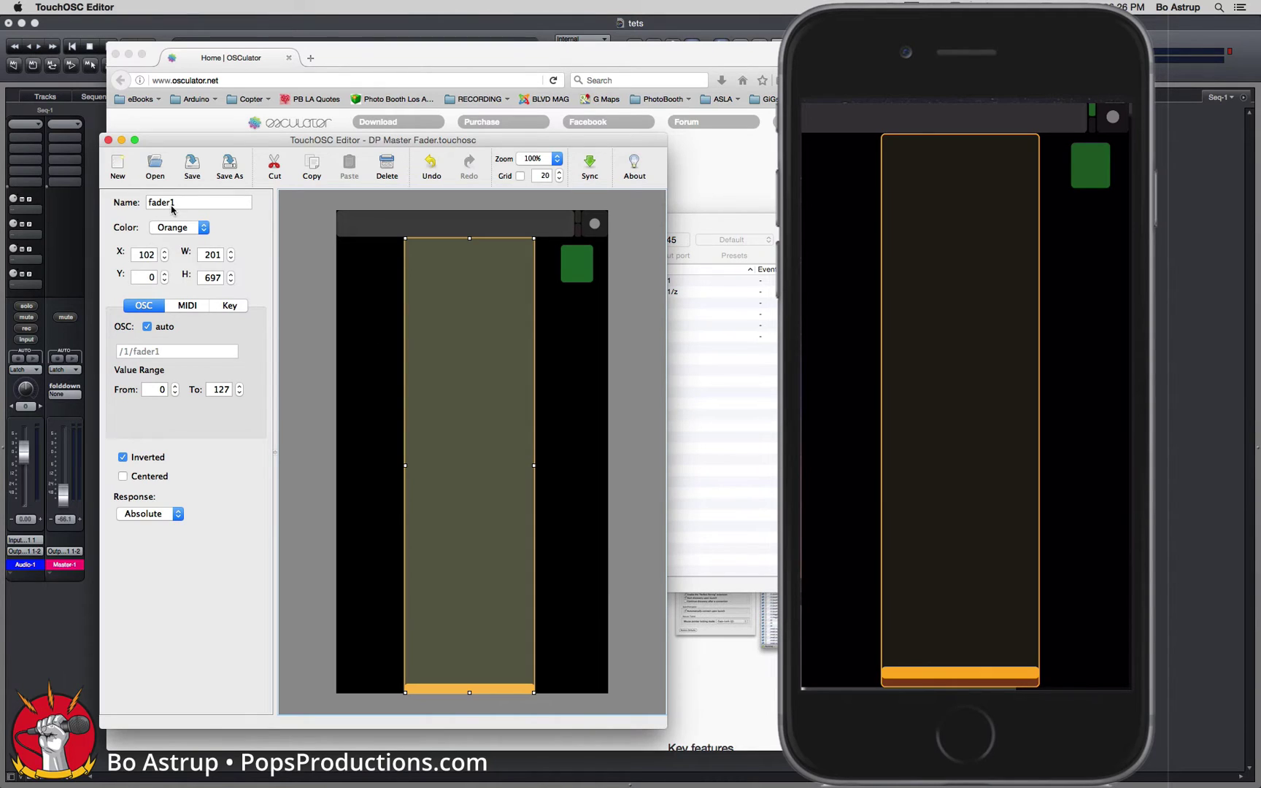
click(733, 226)
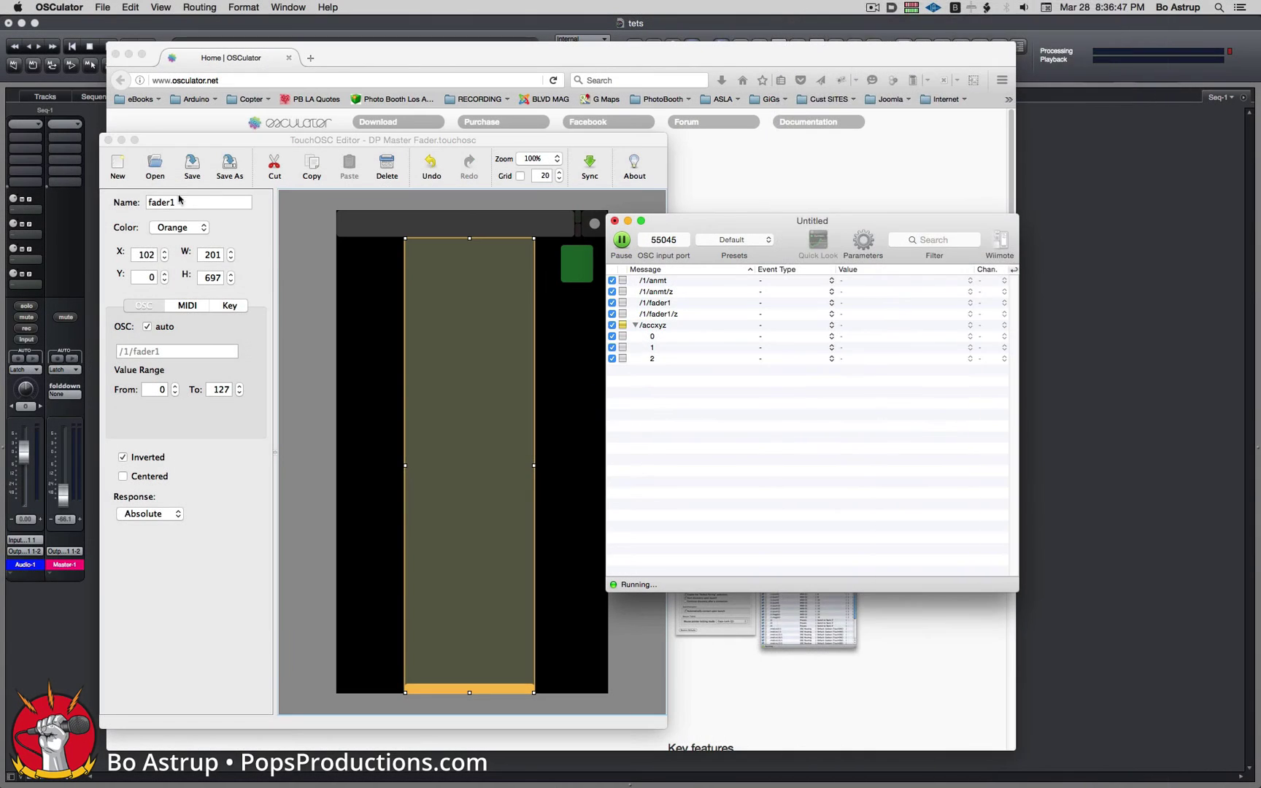
click(568, 292)
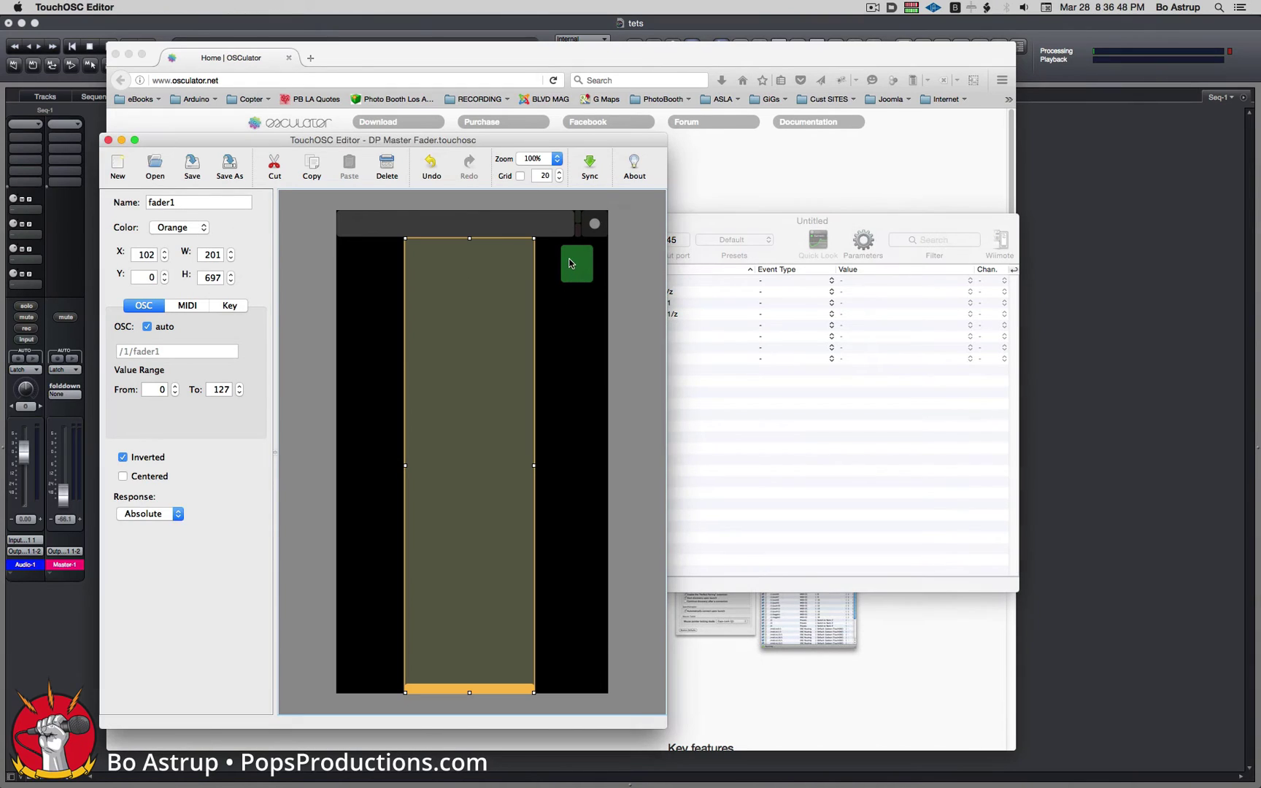
click(571, 263)
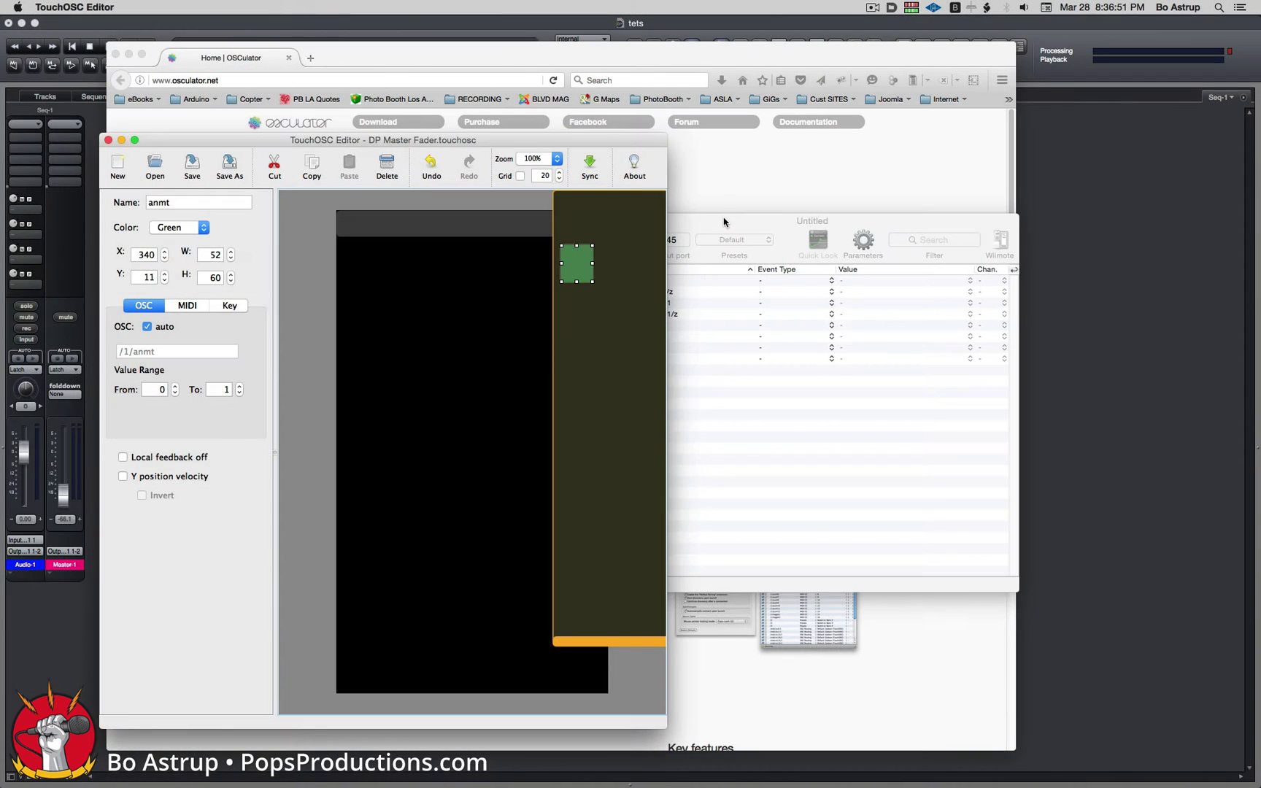
click(724, 222)
click(652, 282)
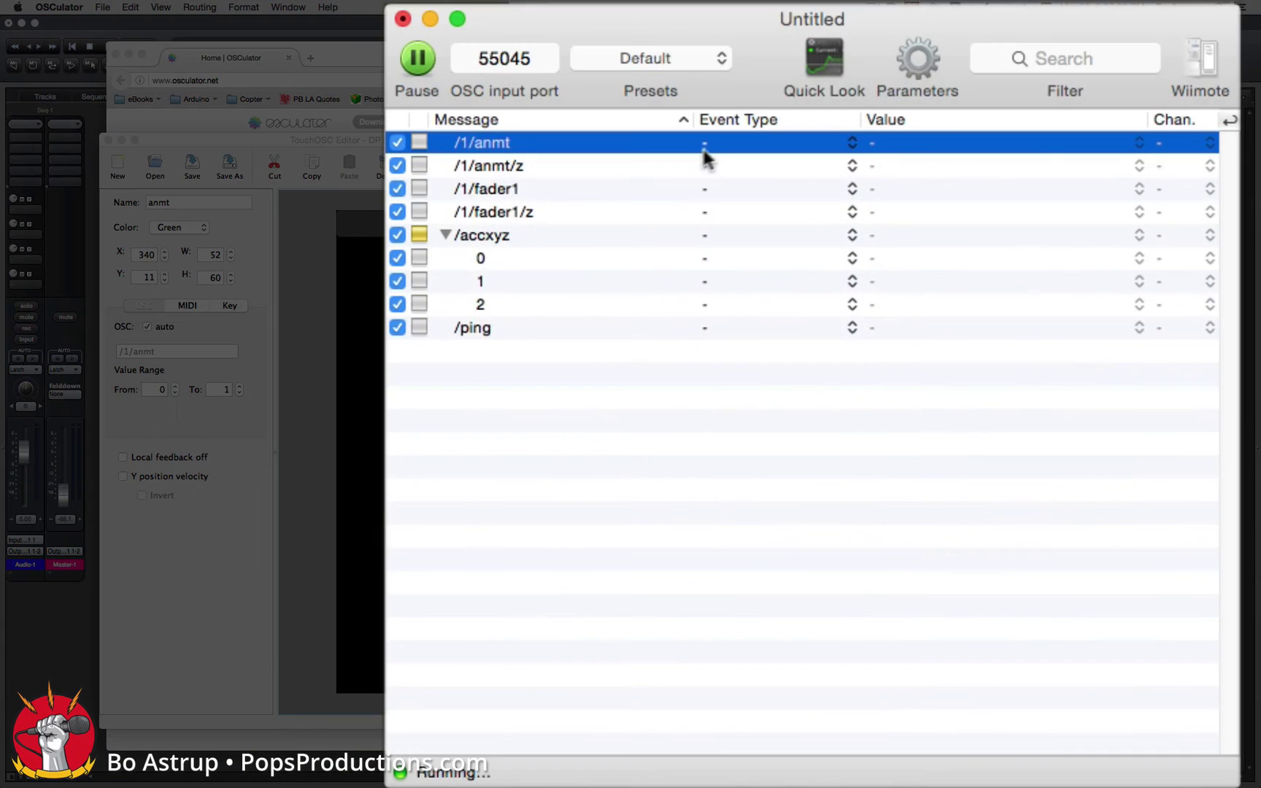
Make /1/anmt a Key Combo event with a new ⇧⌘A shortcut.
click(726, 143)
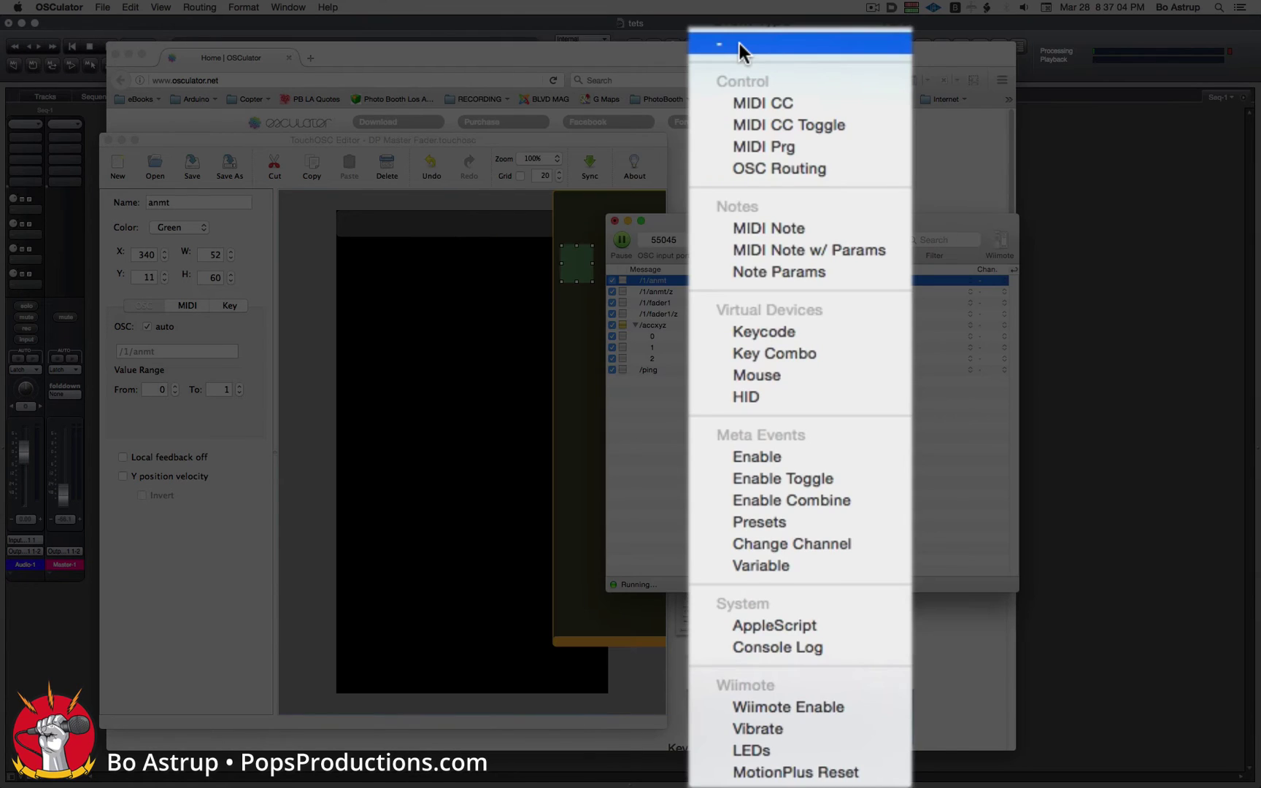
click(832, 352)
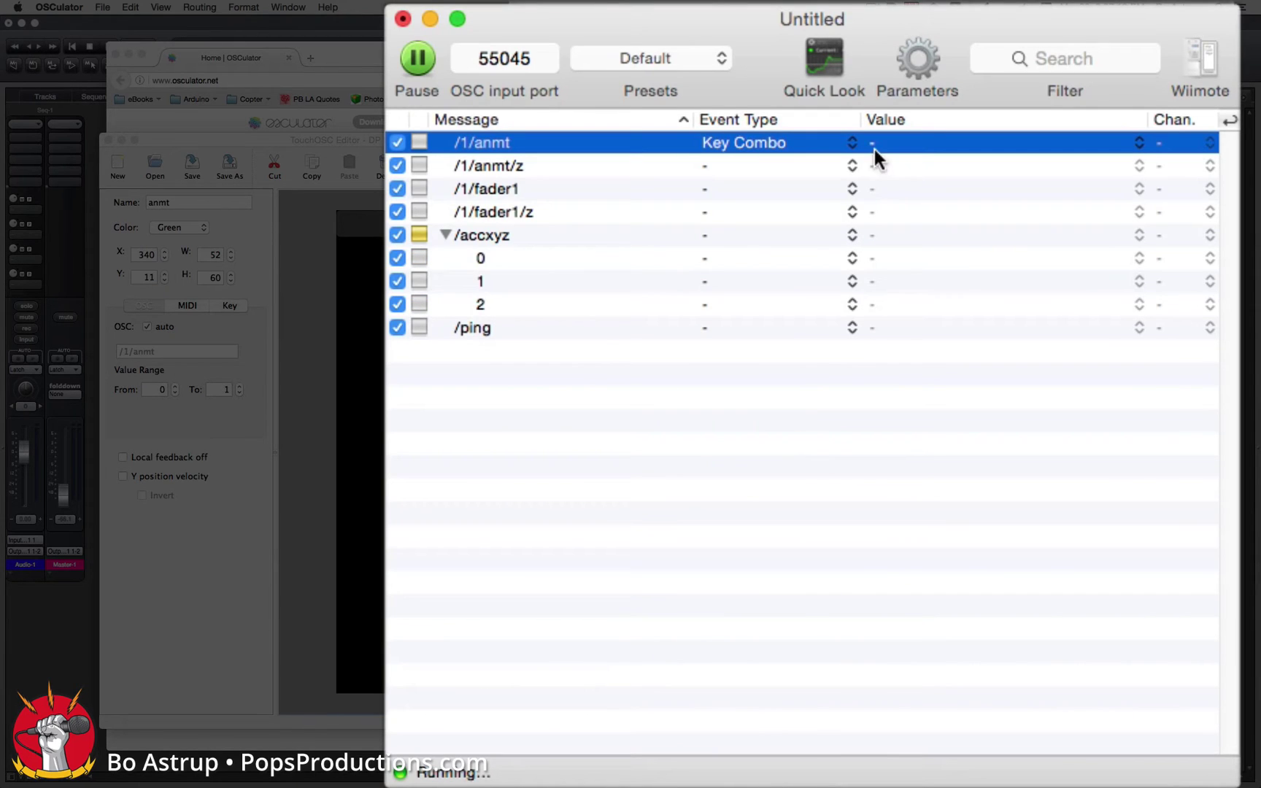
click(863, 280)
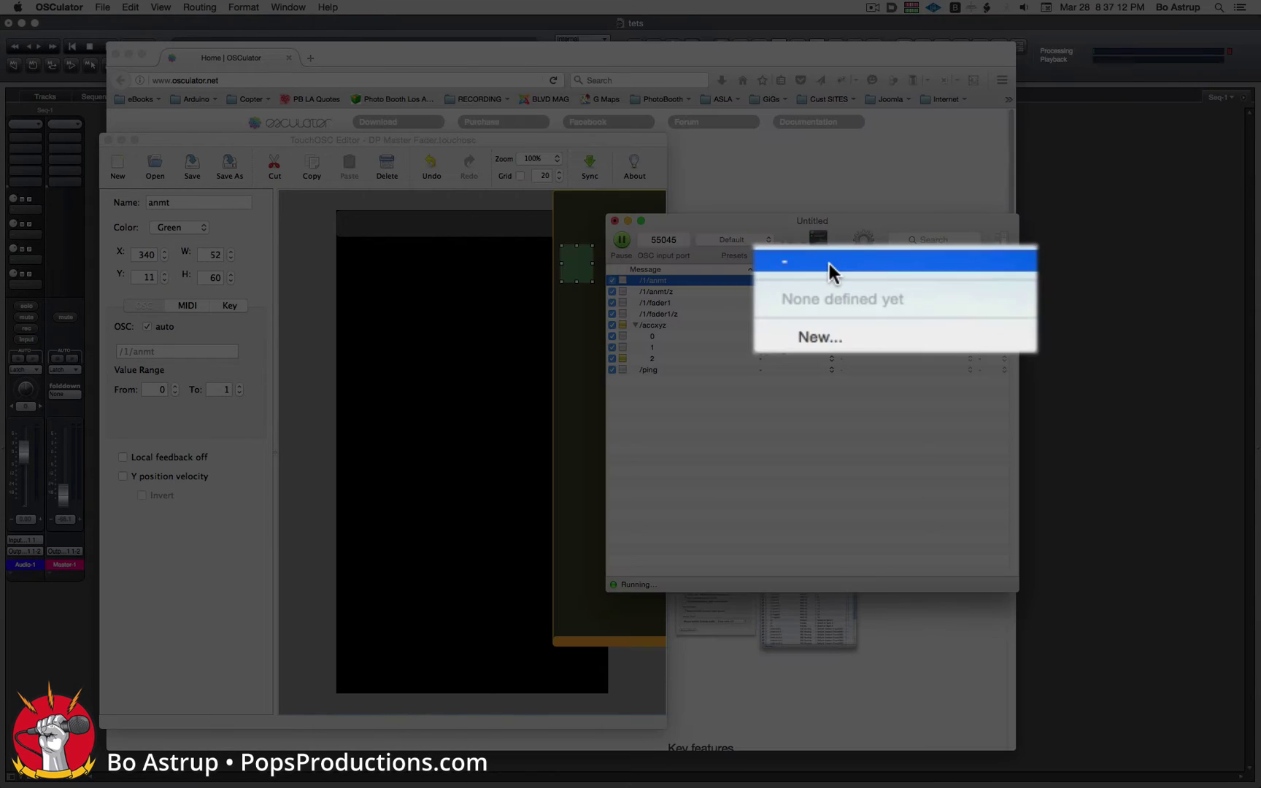
click(832, 339)
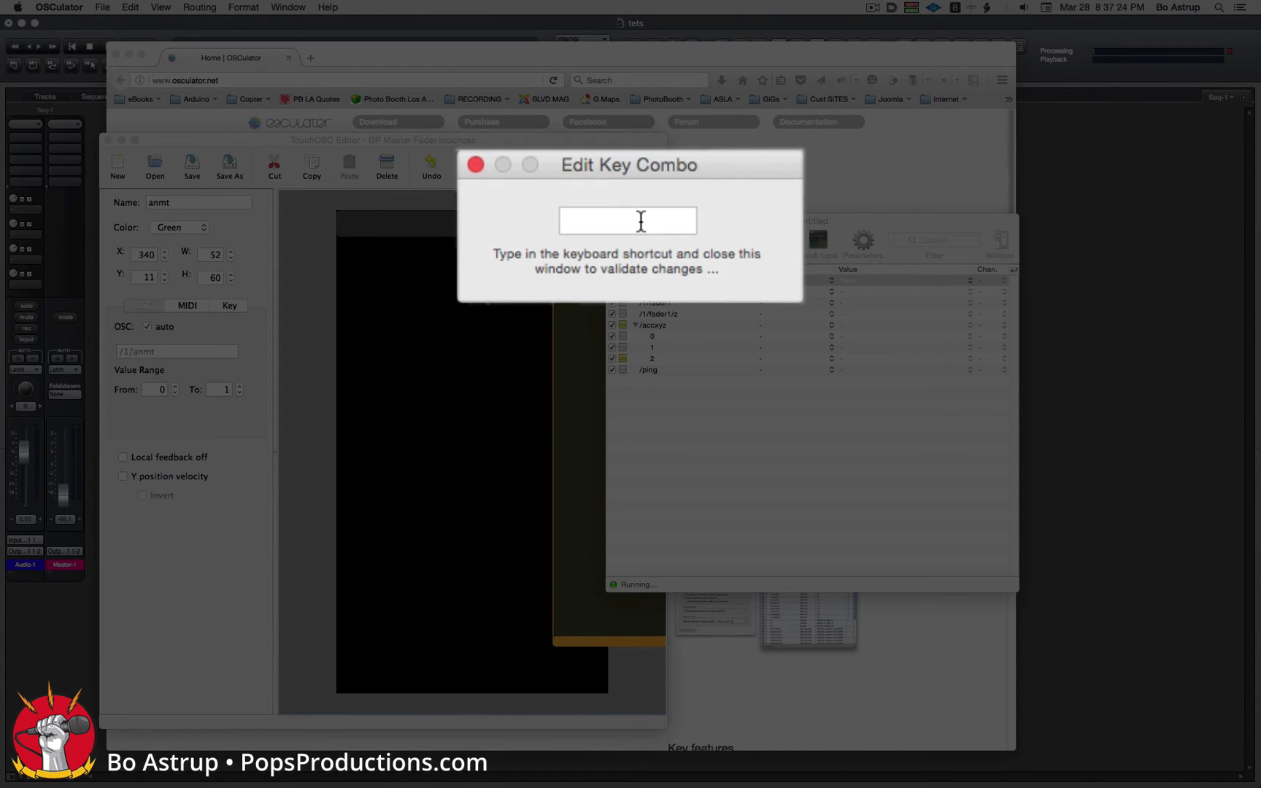
key(shift+super+a)
click(475, 164)
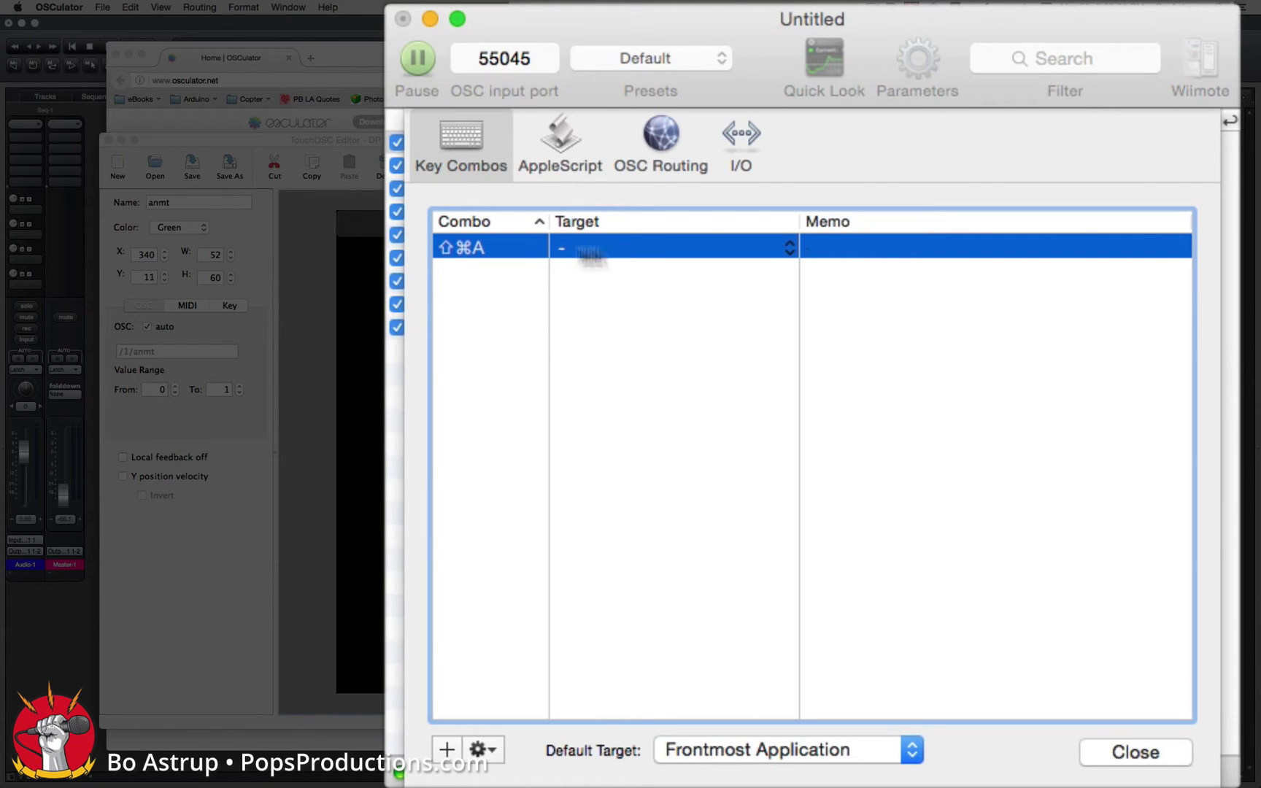
Set the Target and Default Target to Digital Performer9.02.app and close the settings.
click(788, 249)
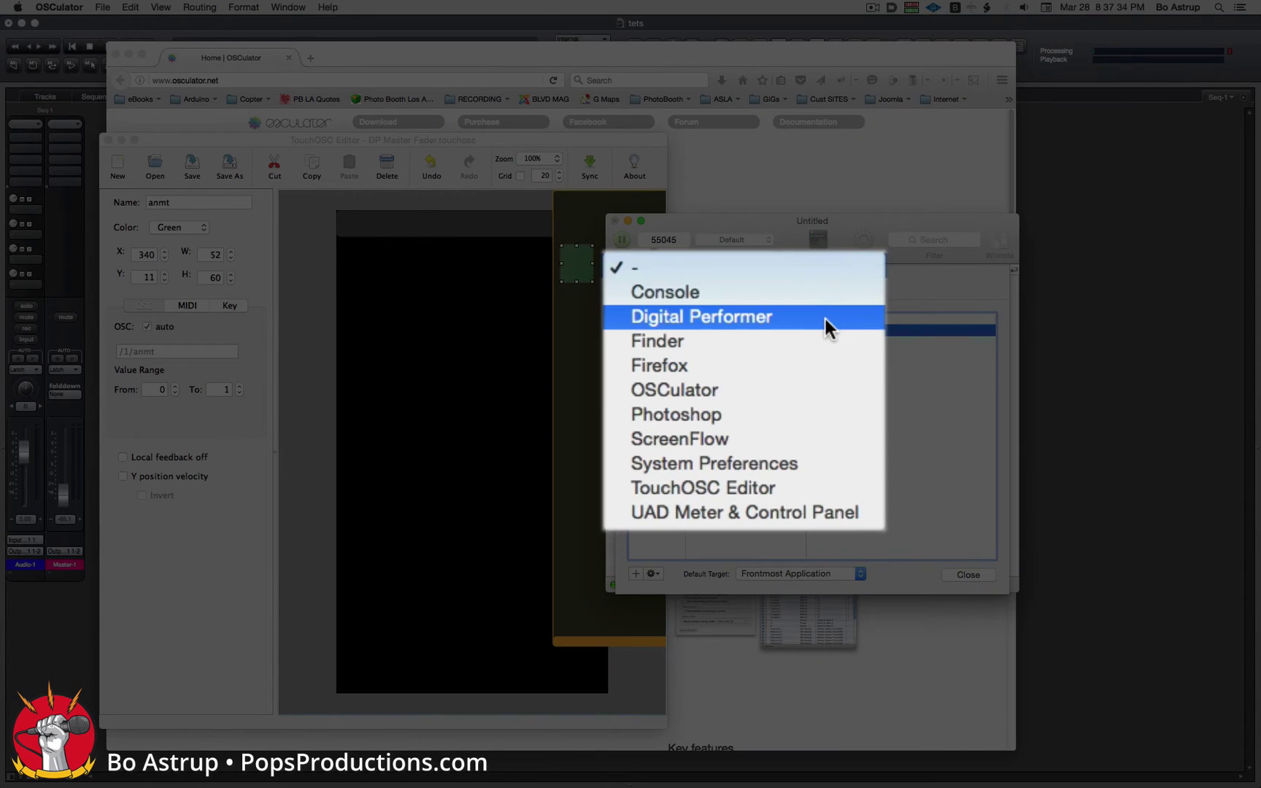
click(825, 319)
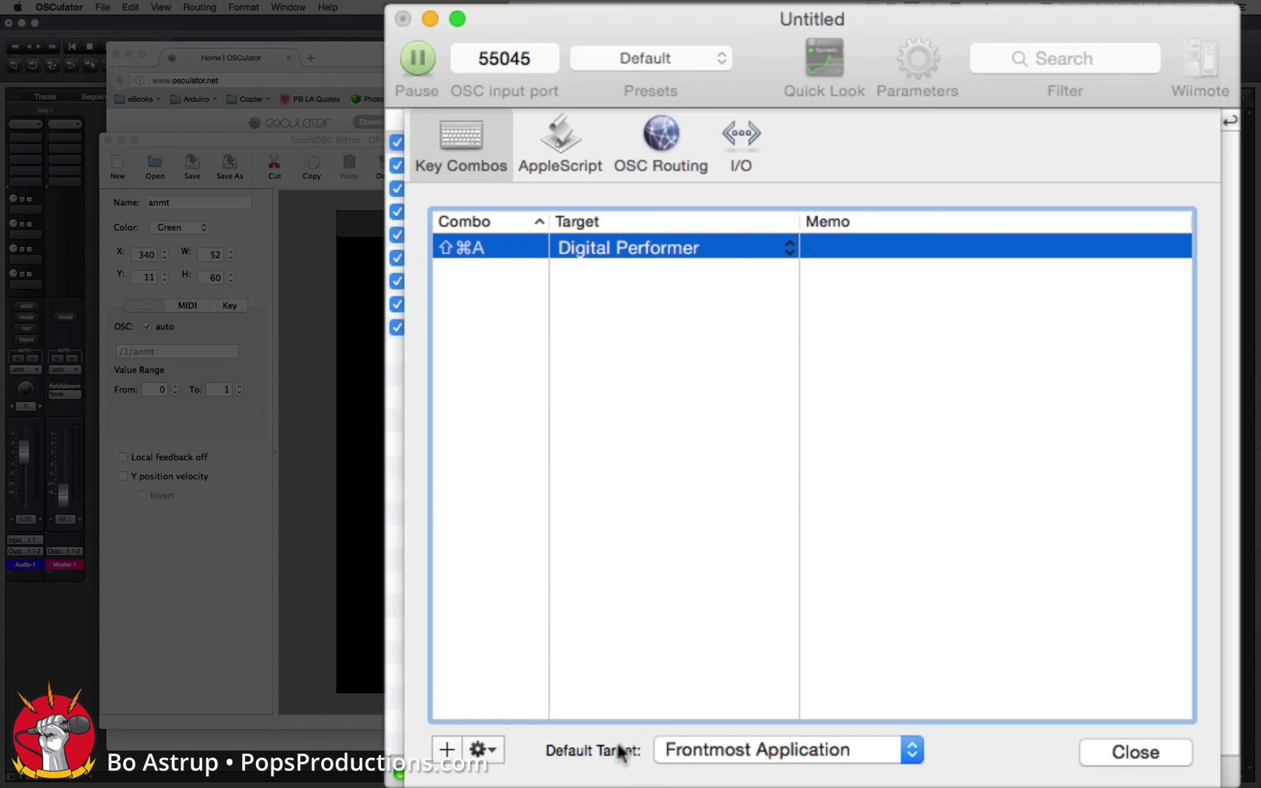
click(772, 750)
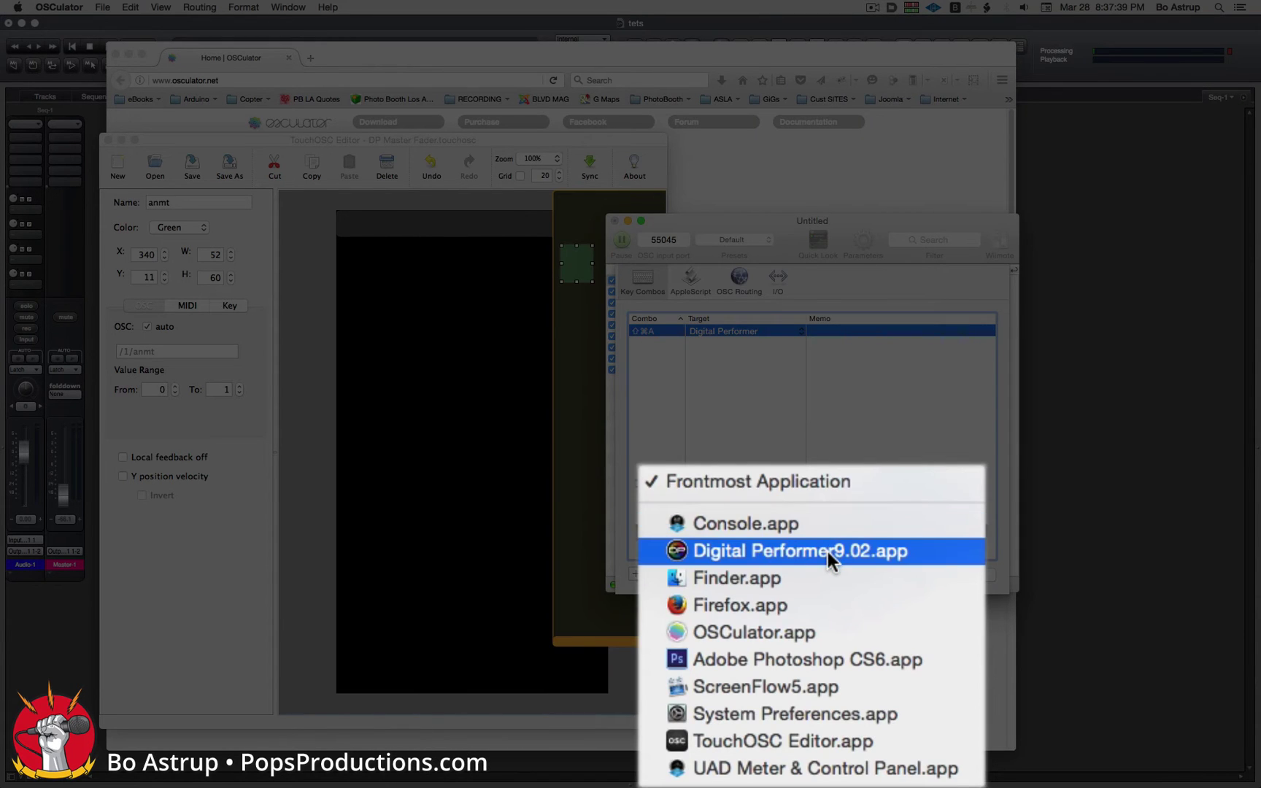
click(827, 552)
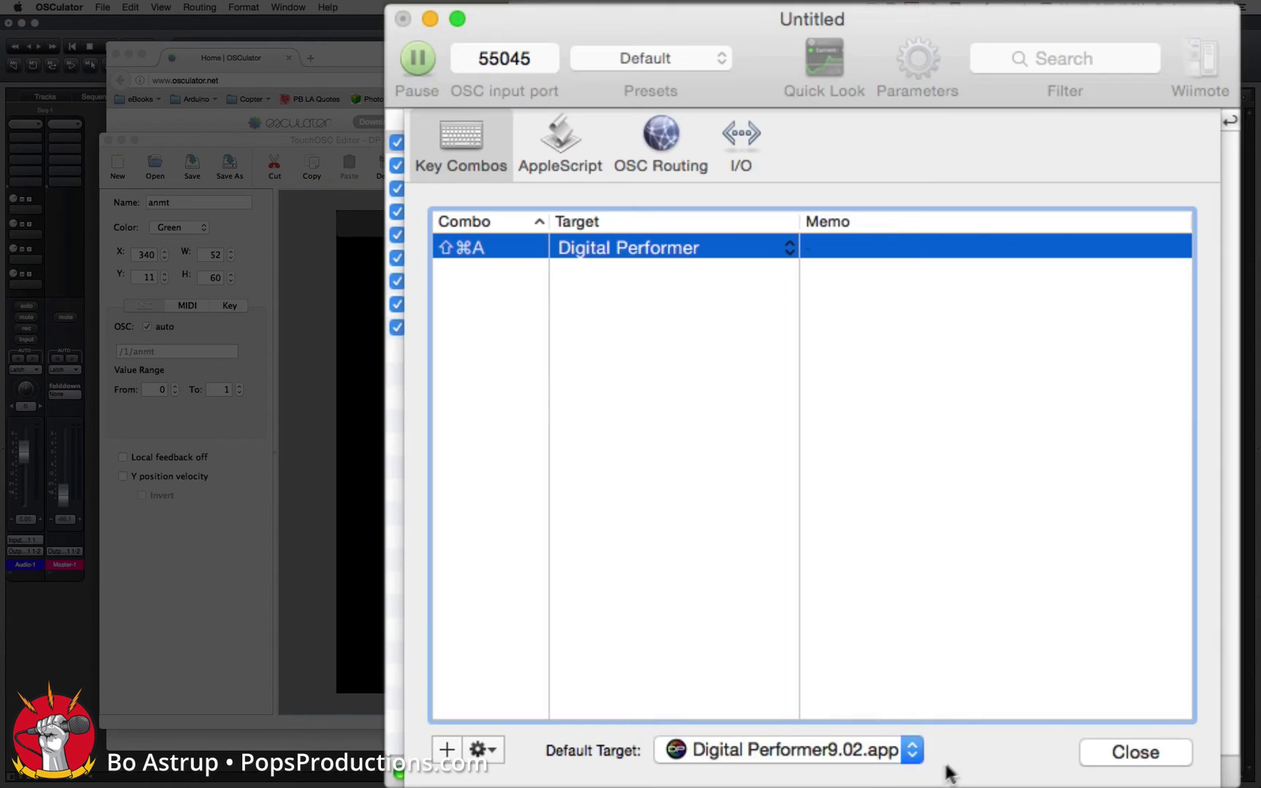
click(1134, 752)
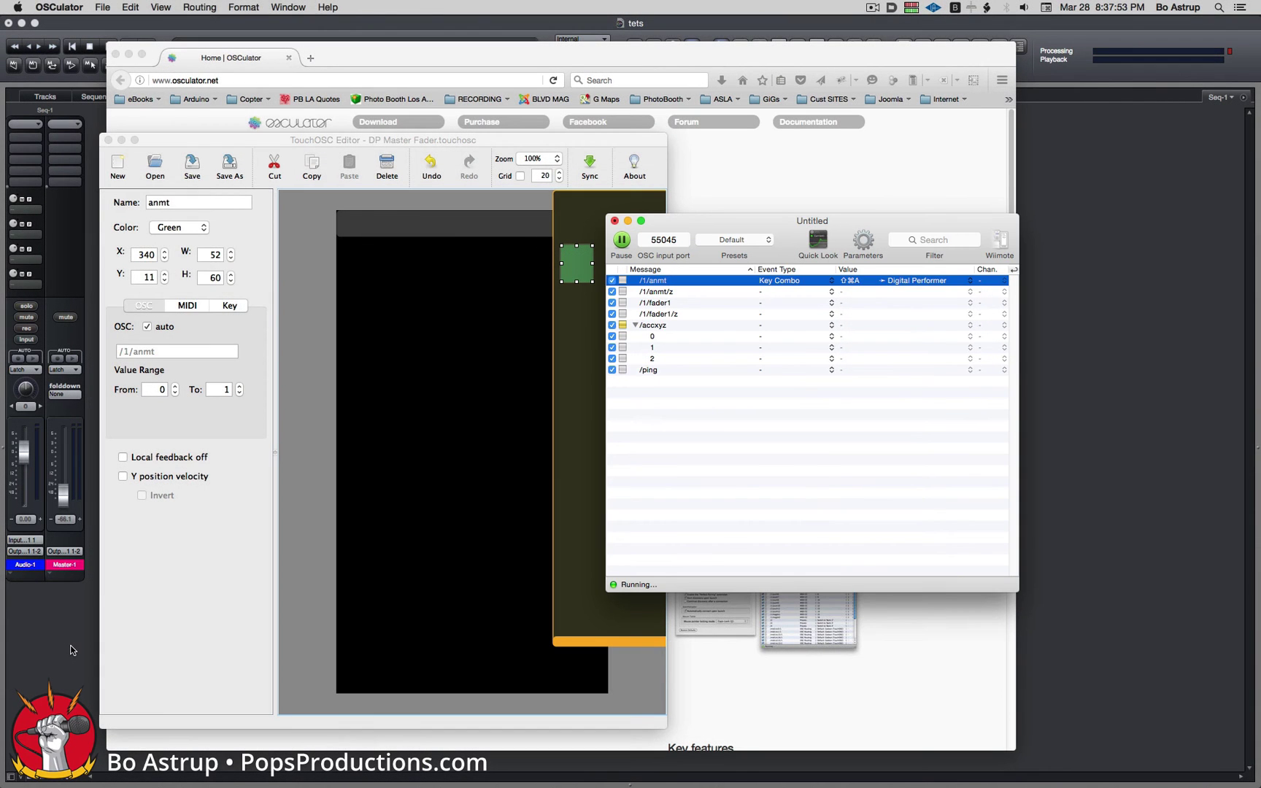
Bring Digital Performer's mixing board, showing Audio-1 through Audio-5, to the front.
click(73, 649)
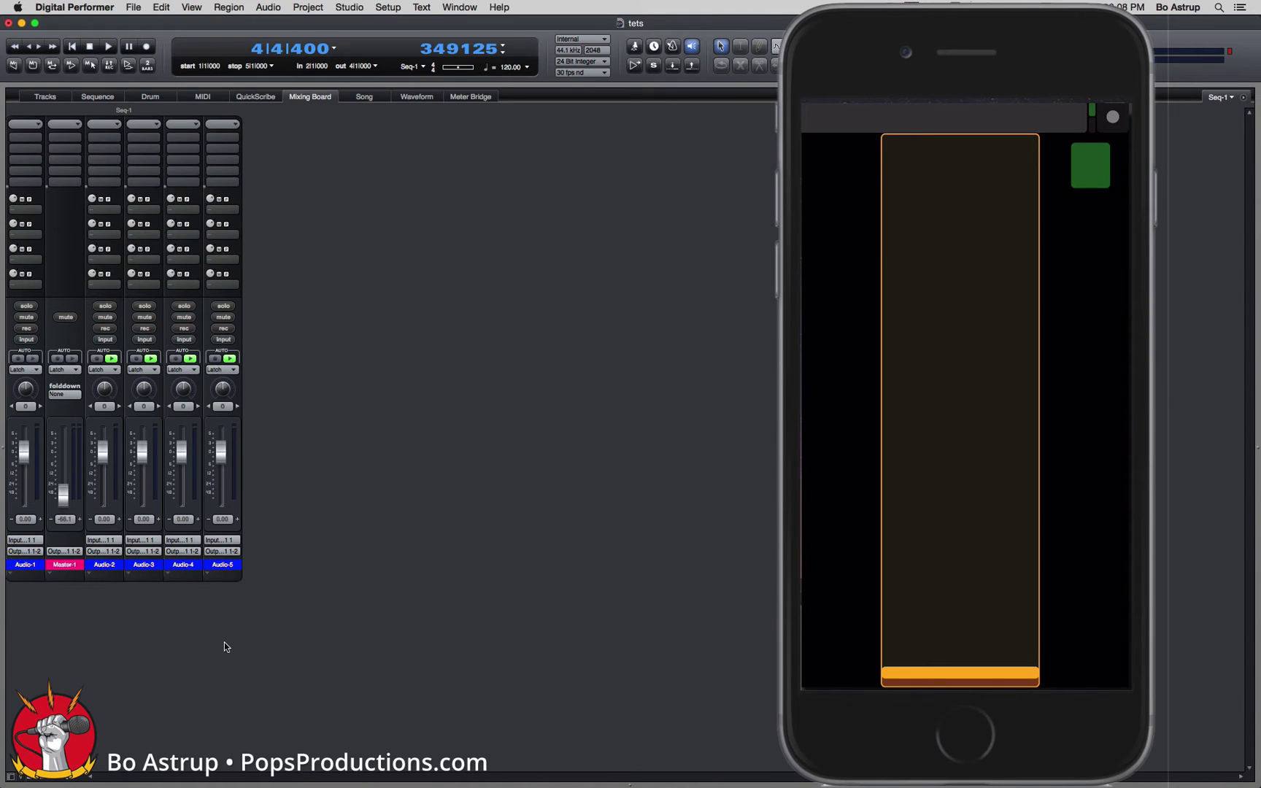
click(307, 9)
In TouchOSC Editor, add a red push button (push2) under the green anmt button.
key(super+Tab)
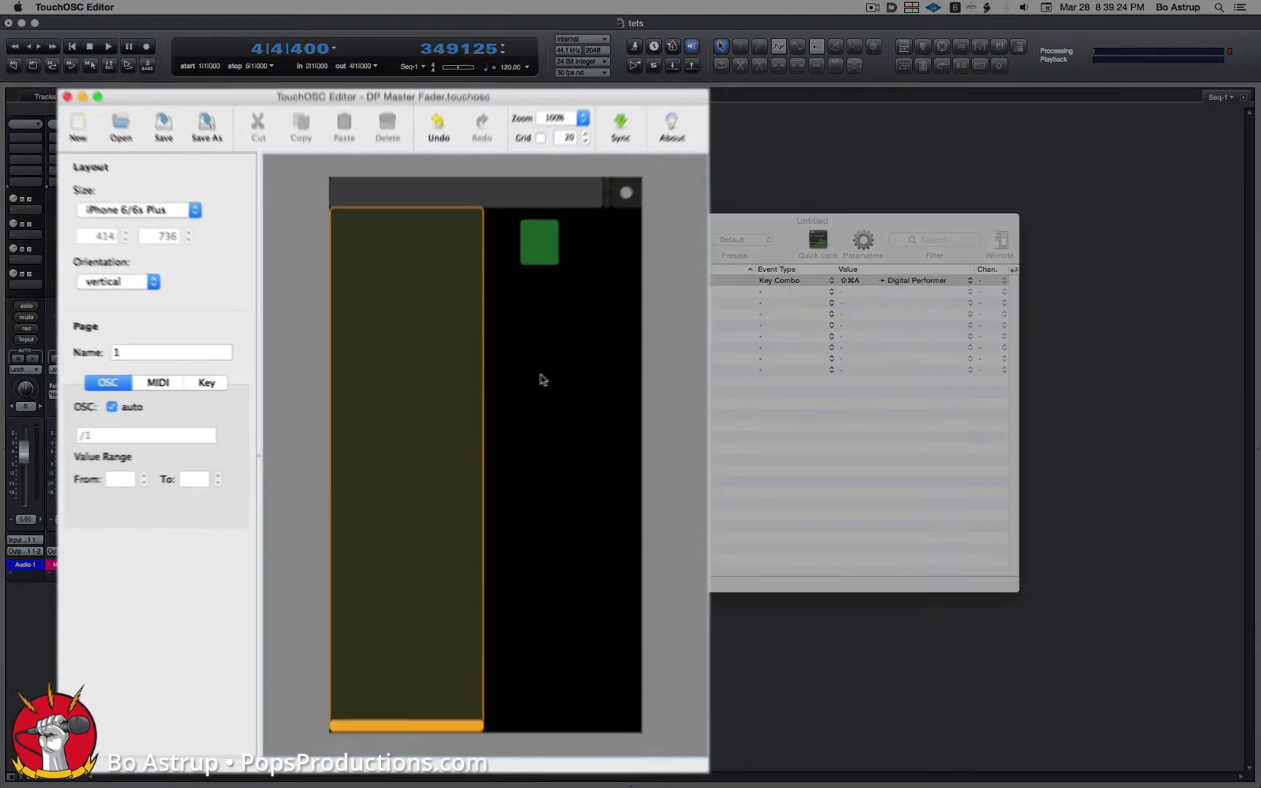
right_click(508, 343)
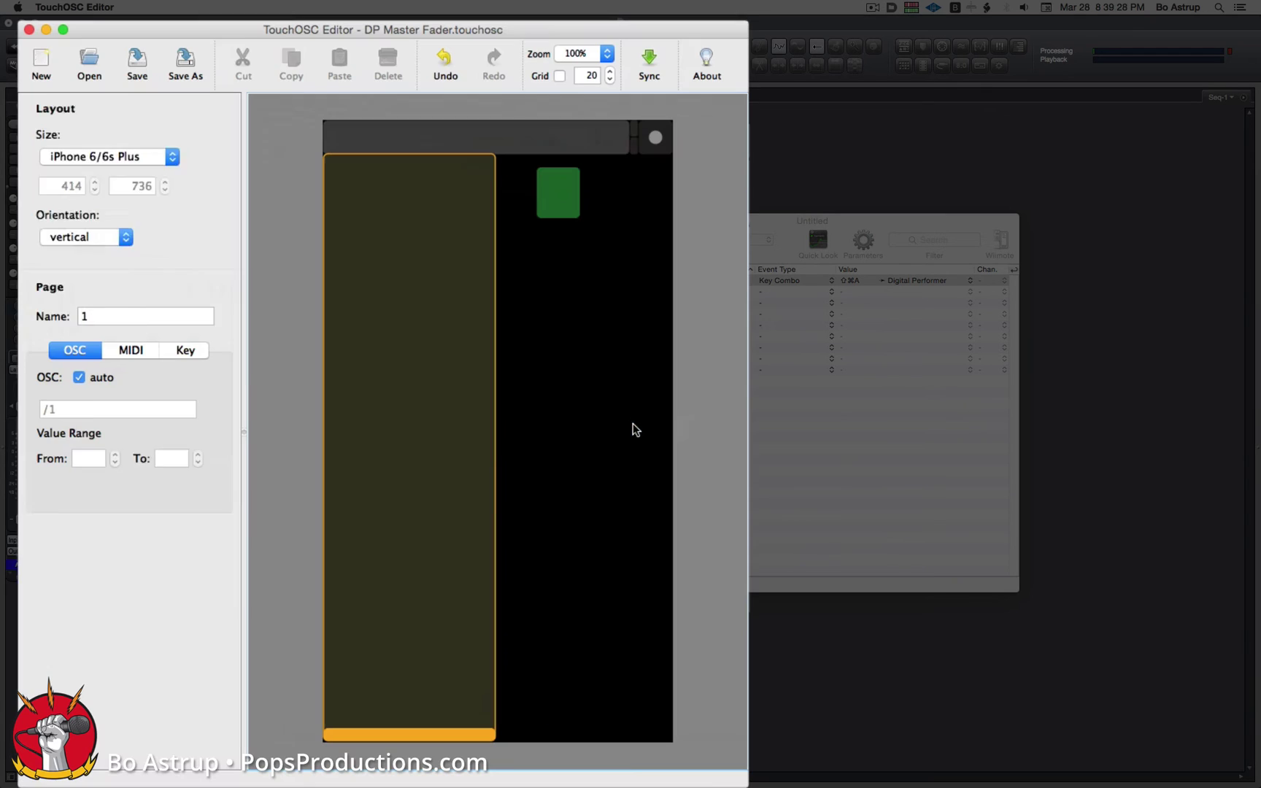
drag(584, 365, 556, 248)
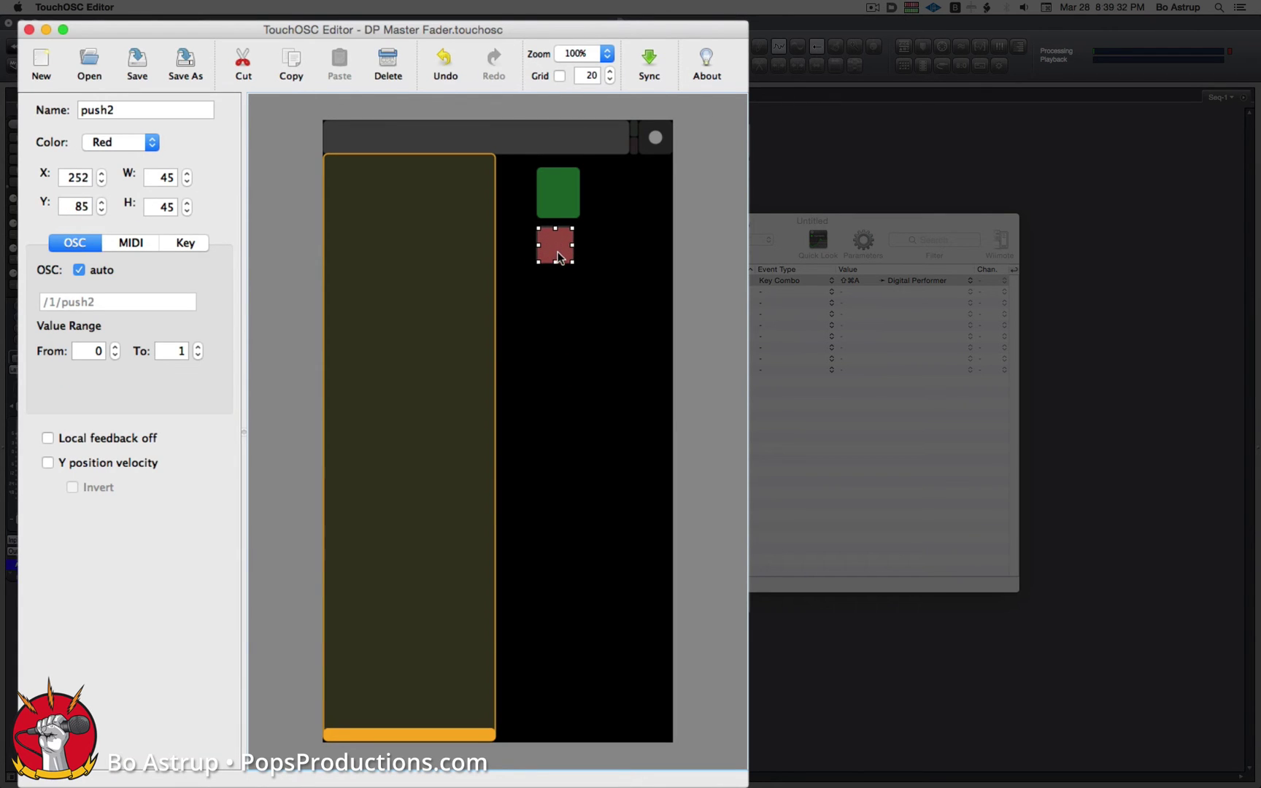
Turn on the layout grid and arrange push2 below anmt at 54 by 60.
click(561, 76)
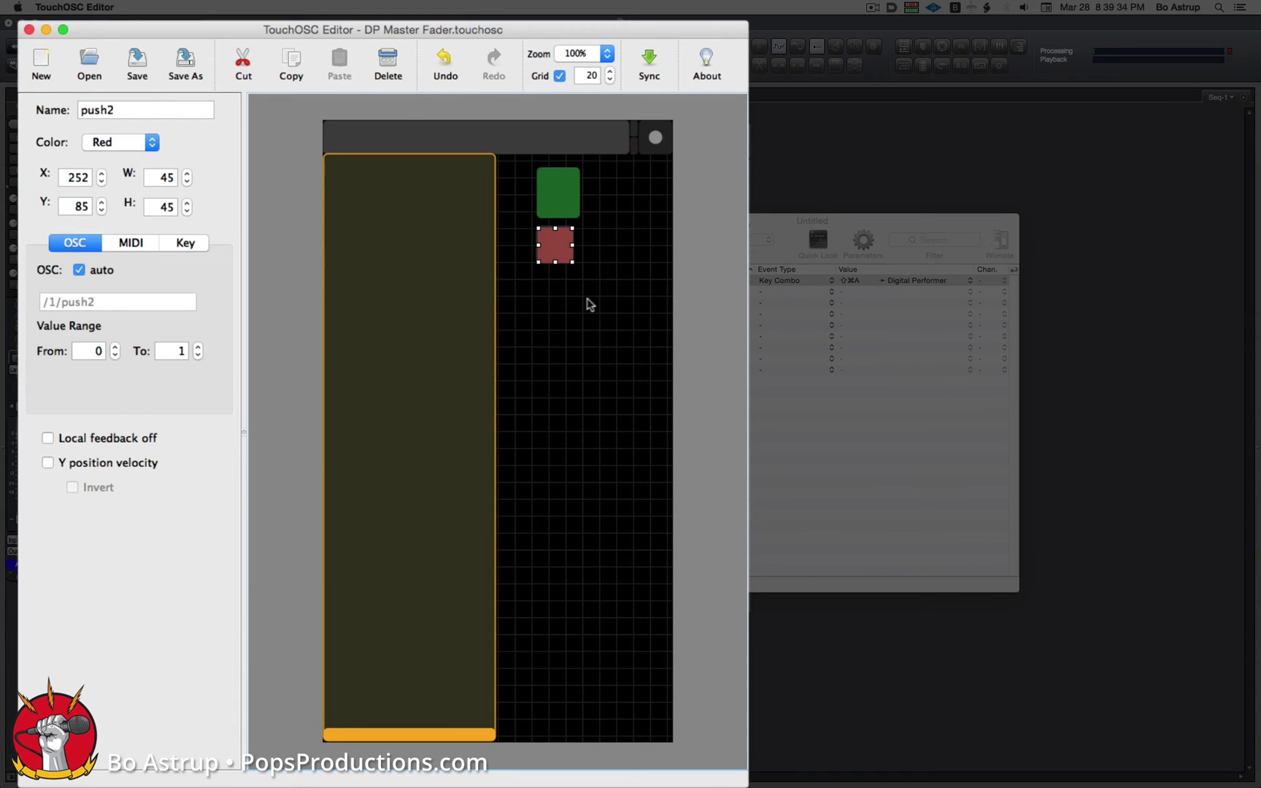
drag(560, 244, 596, 311)
drag(553, 180, 551, 191)
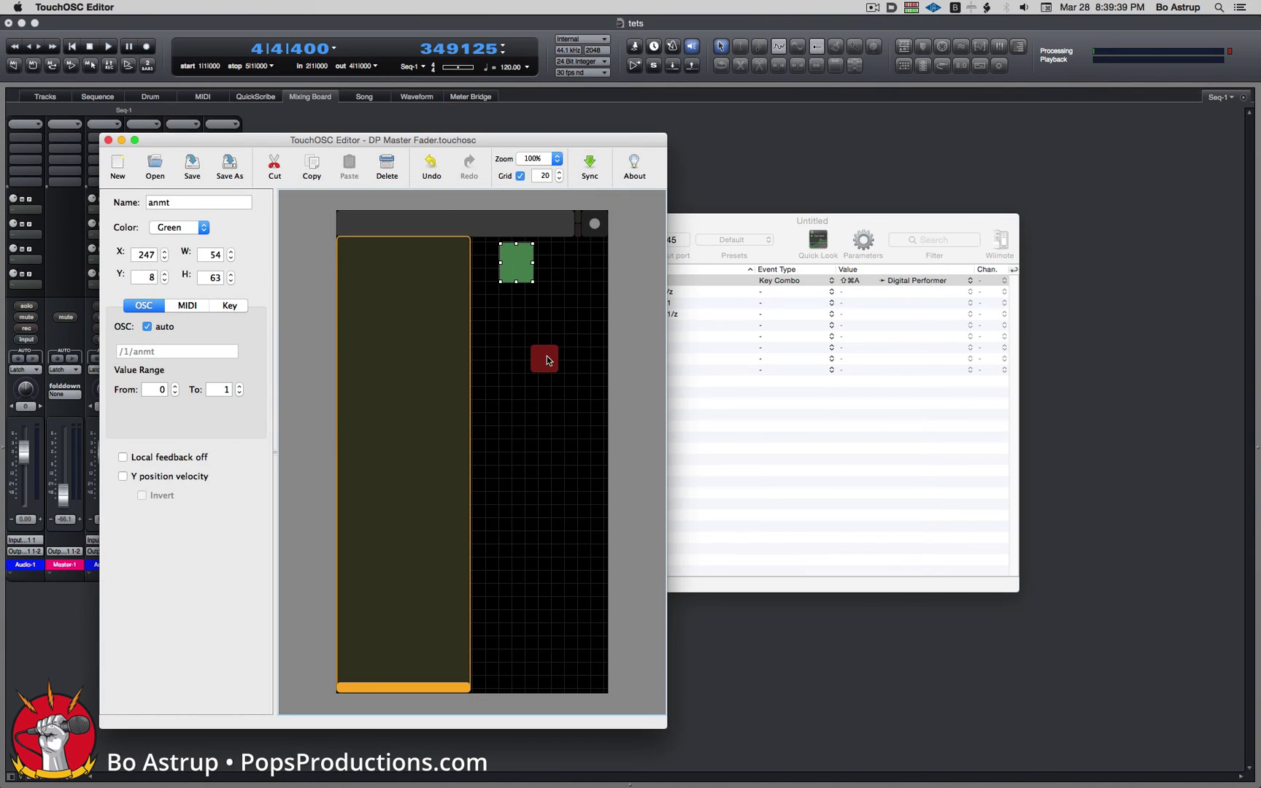
drag(594, 307, 562, 265)
key(super+z)
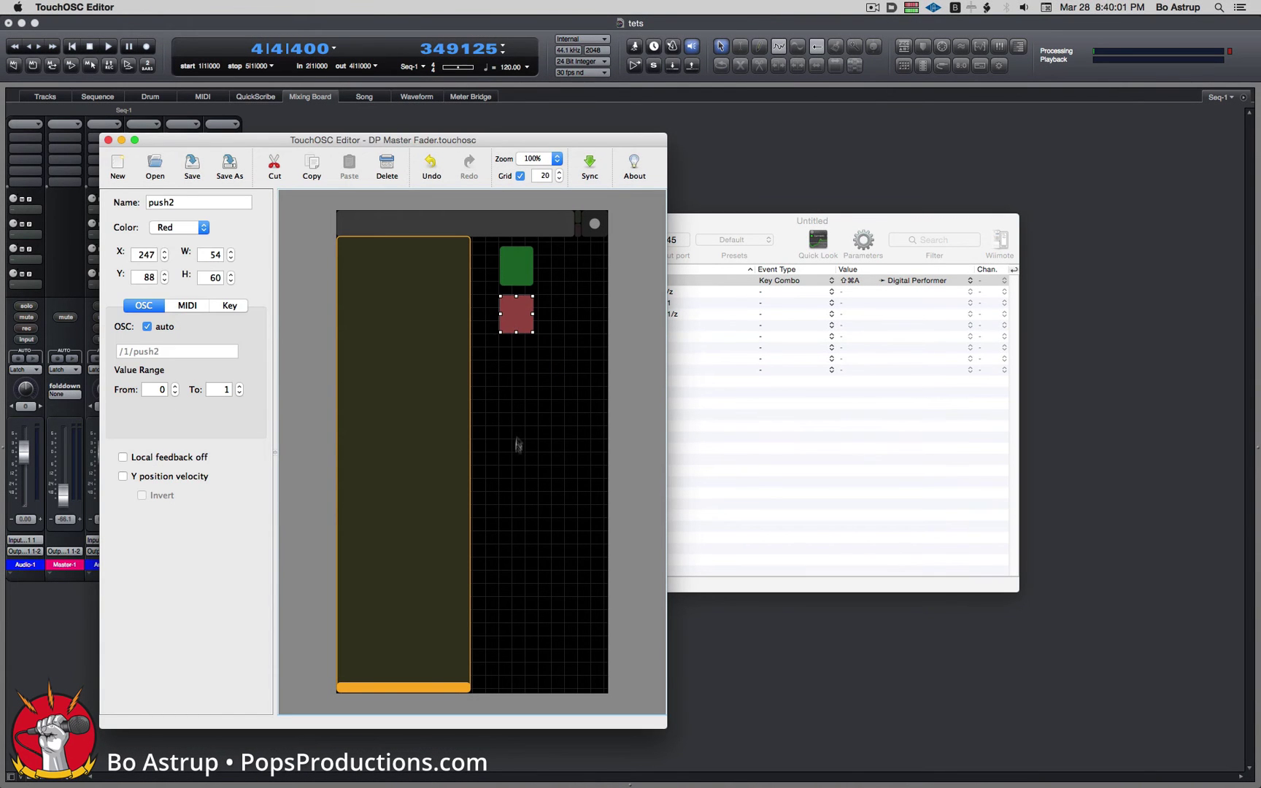
Rename push2 to 'lyrics', color it gray, and sync the layout to the phone.
double_click(181, 205)
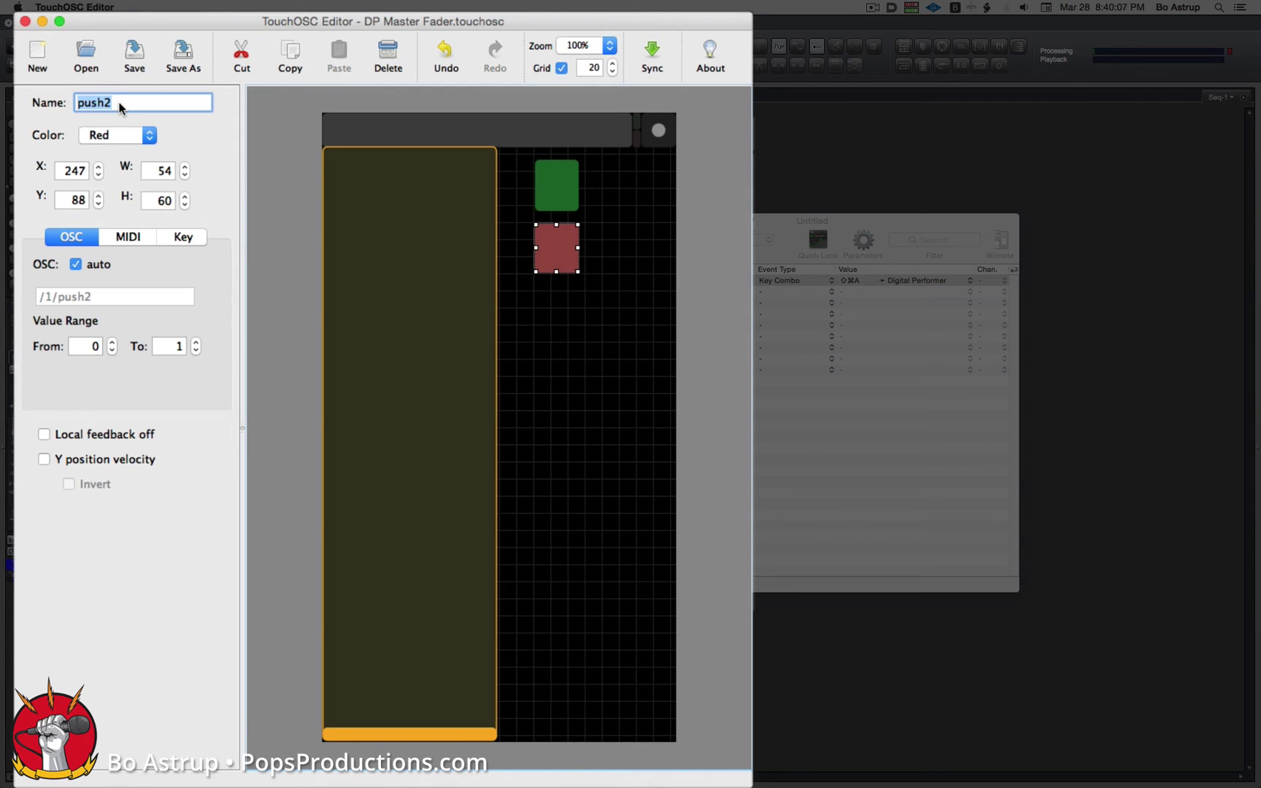
text(lyrics)
key(Tab)
click(138, 142)
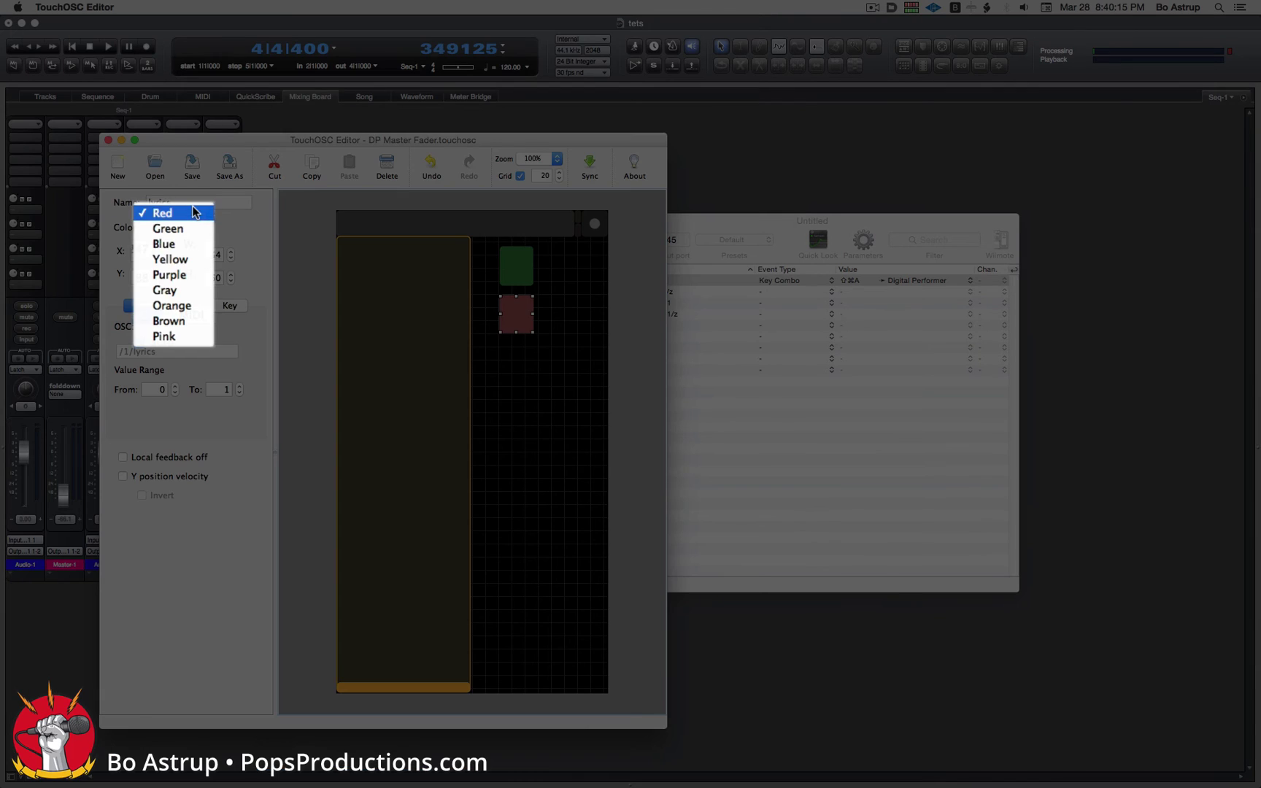
click(182, 292)
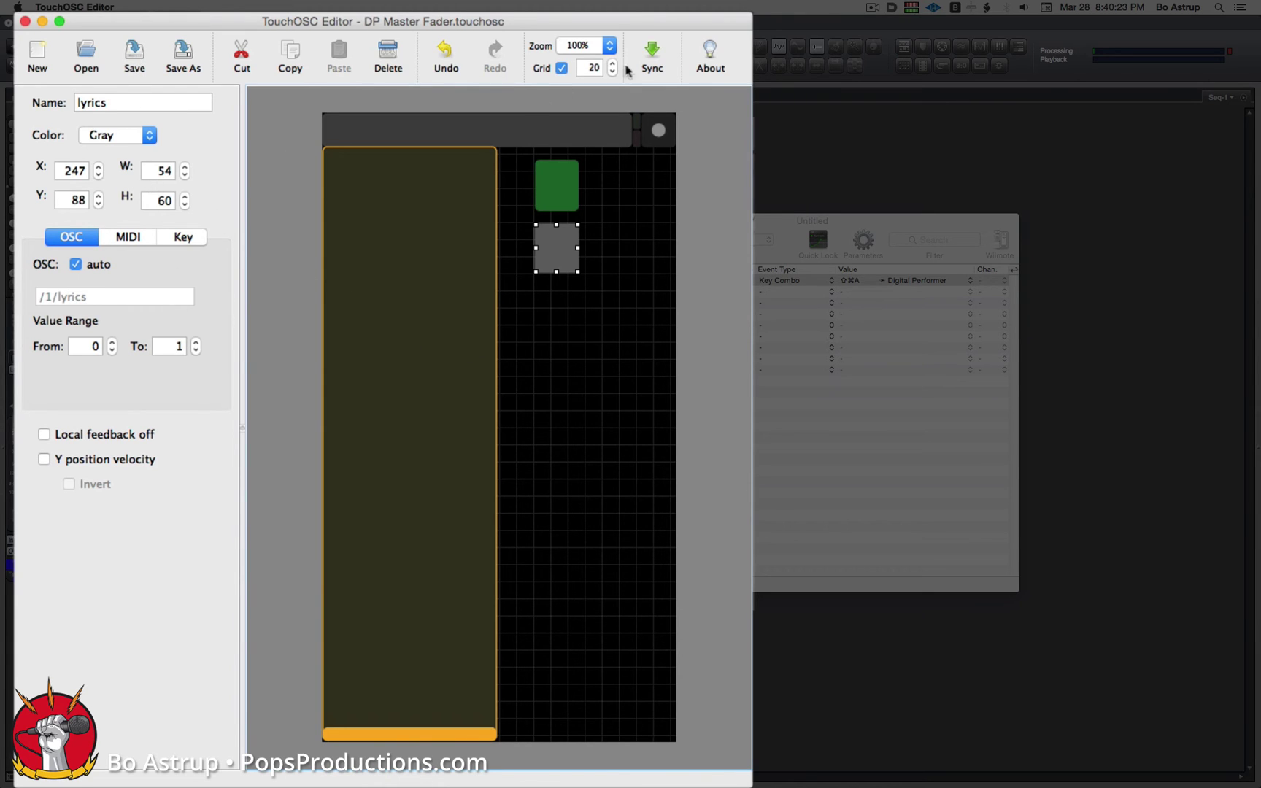
click(652, 49)
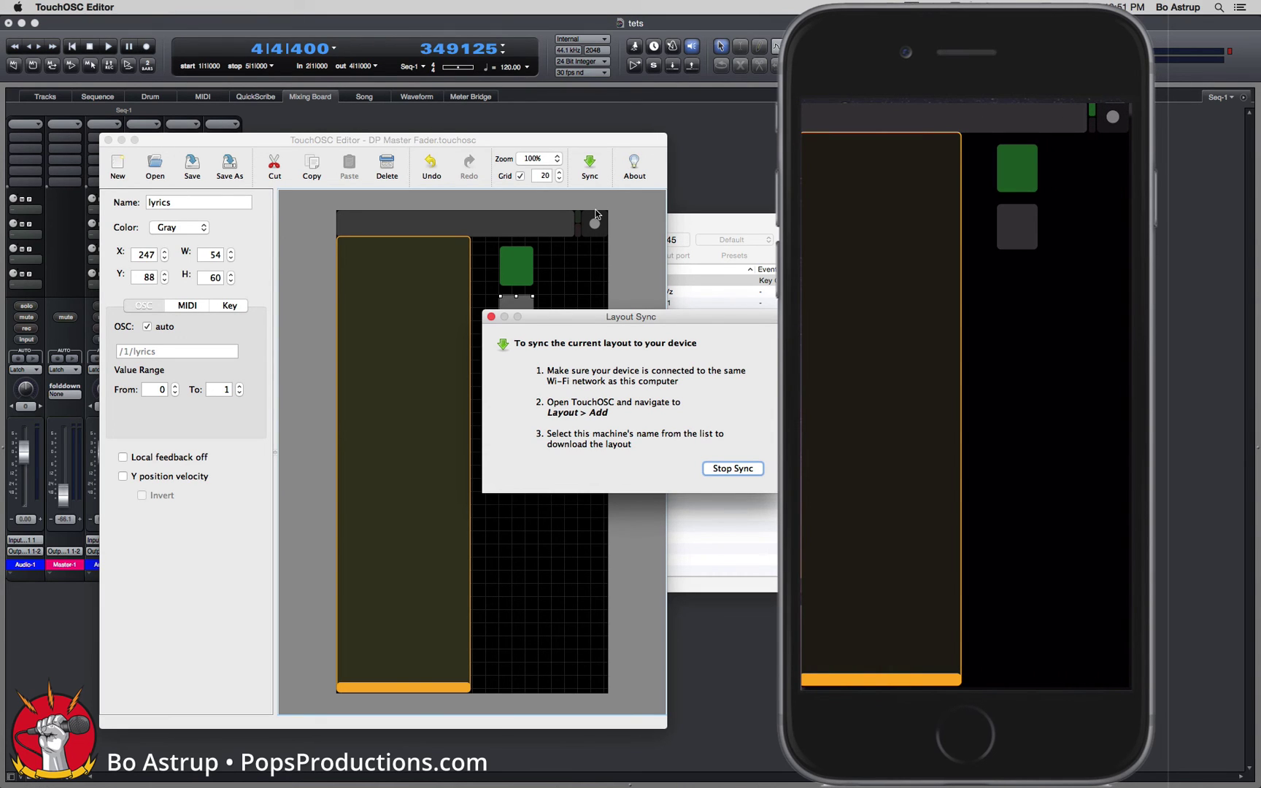
Stop the layout sync and bring OSCulator's message list to the front.
click(721, 469)
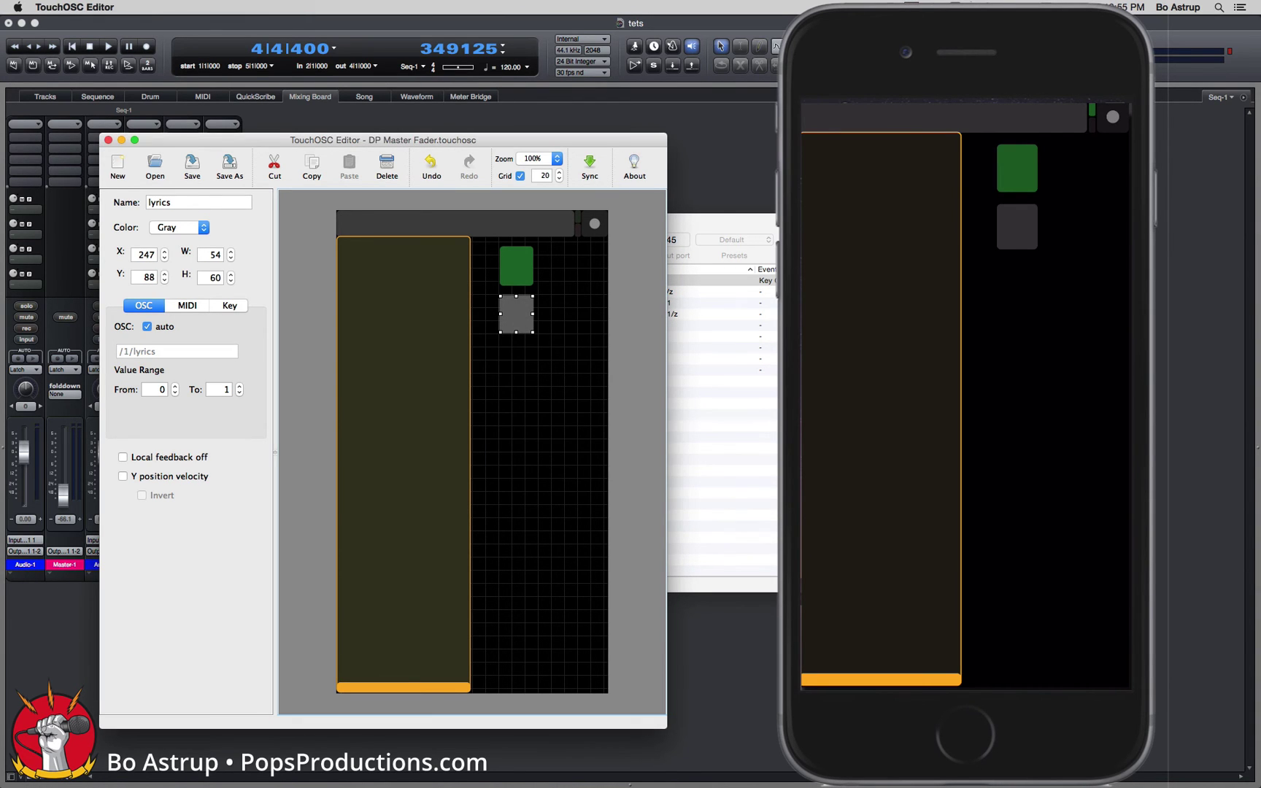
click(853, 556)
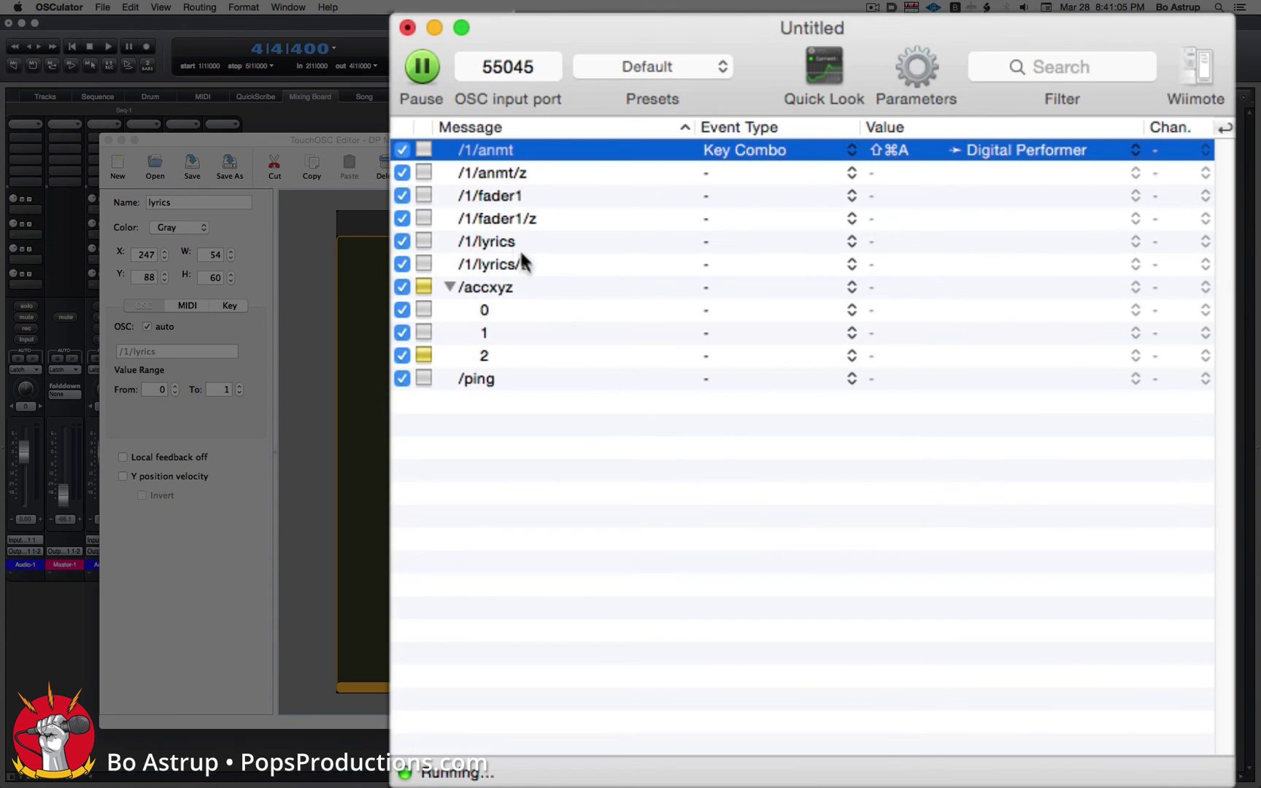
Set the /1/lyrics event type to Key Combo, then bring Digital Performer forward.
click(719, 241)
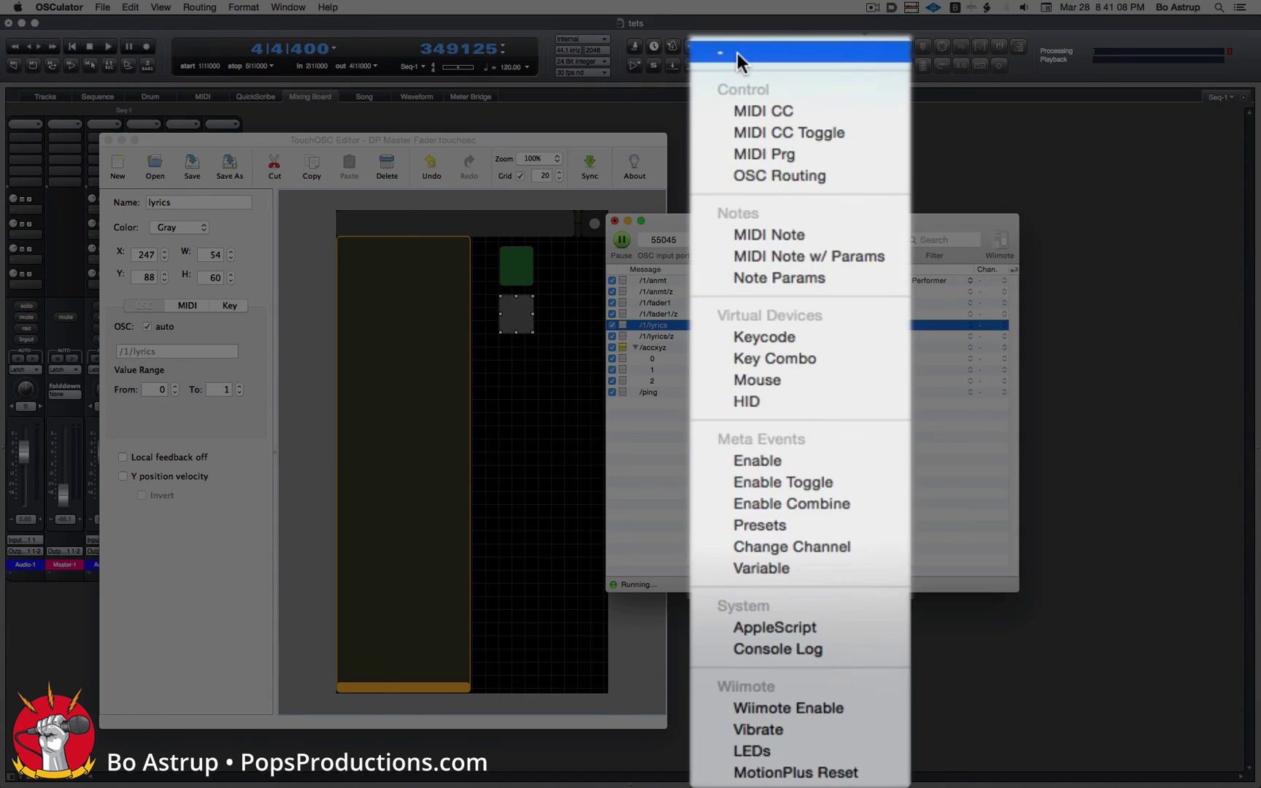
click(810, 360)
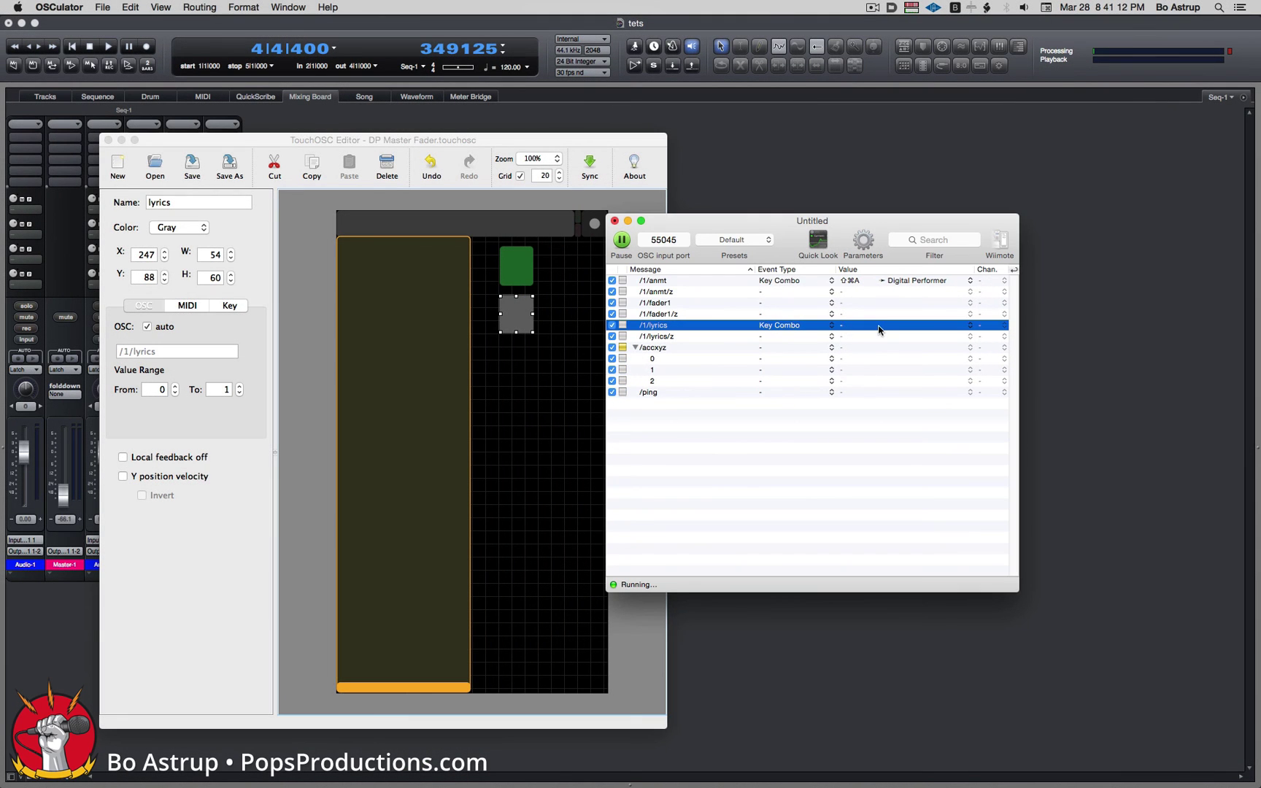
click(1080, 321)
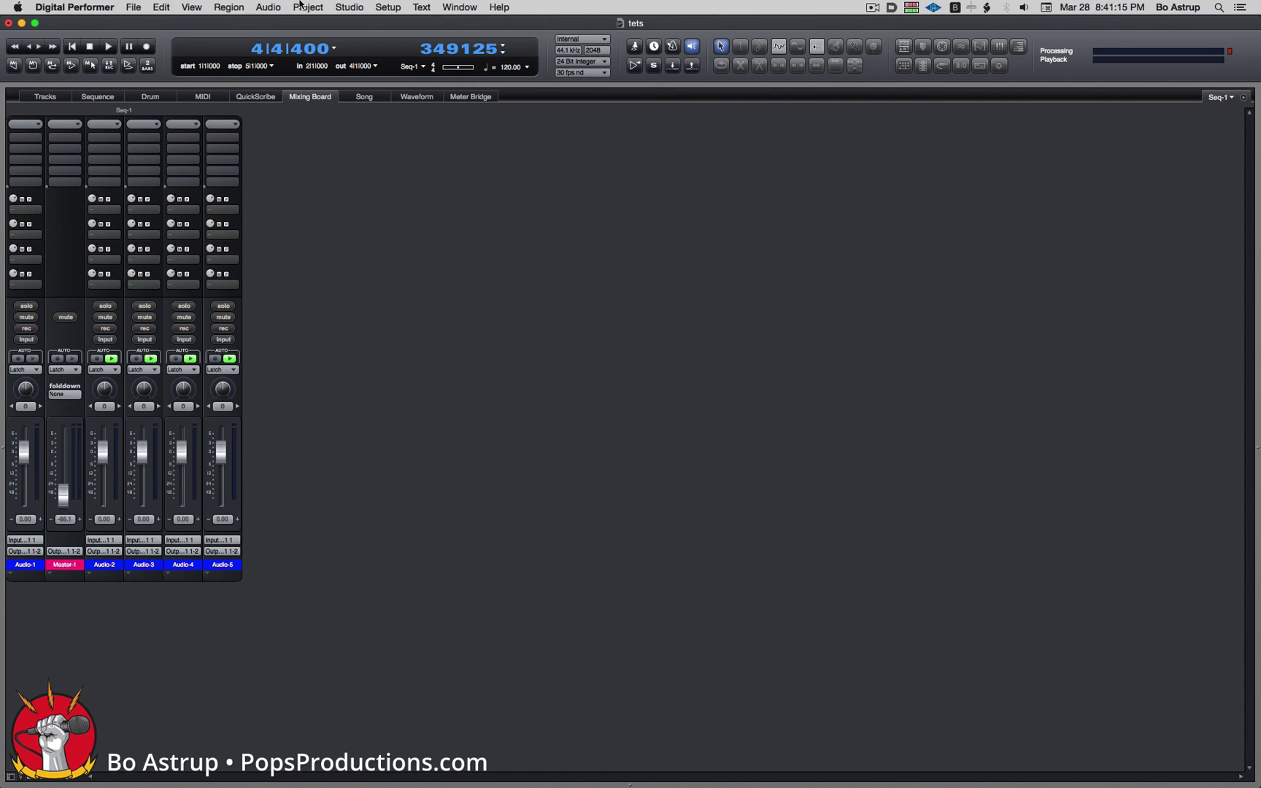
Check the Lyrics shortcut (^⌥⇧⌘L) in Digital Performer's Project menu, then return to OSCulator.
click(301, 6)
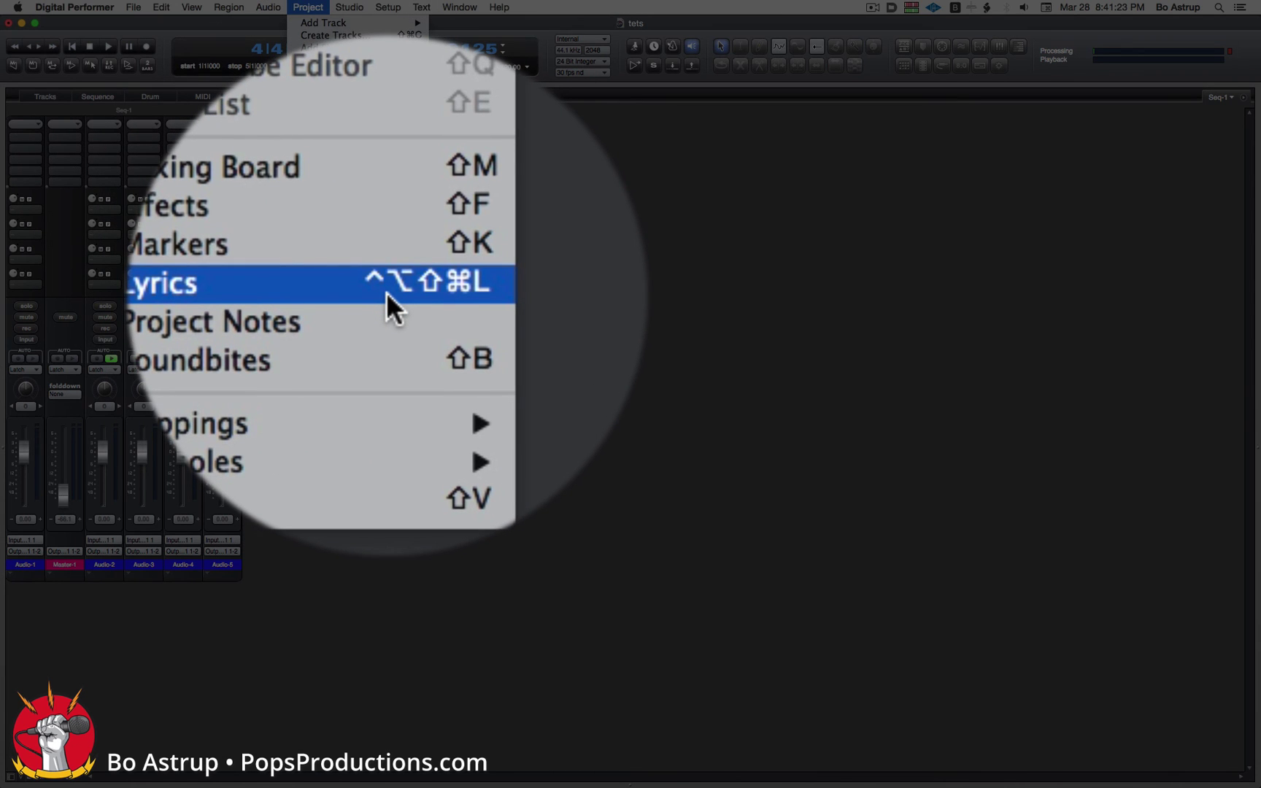
click(462, 292)
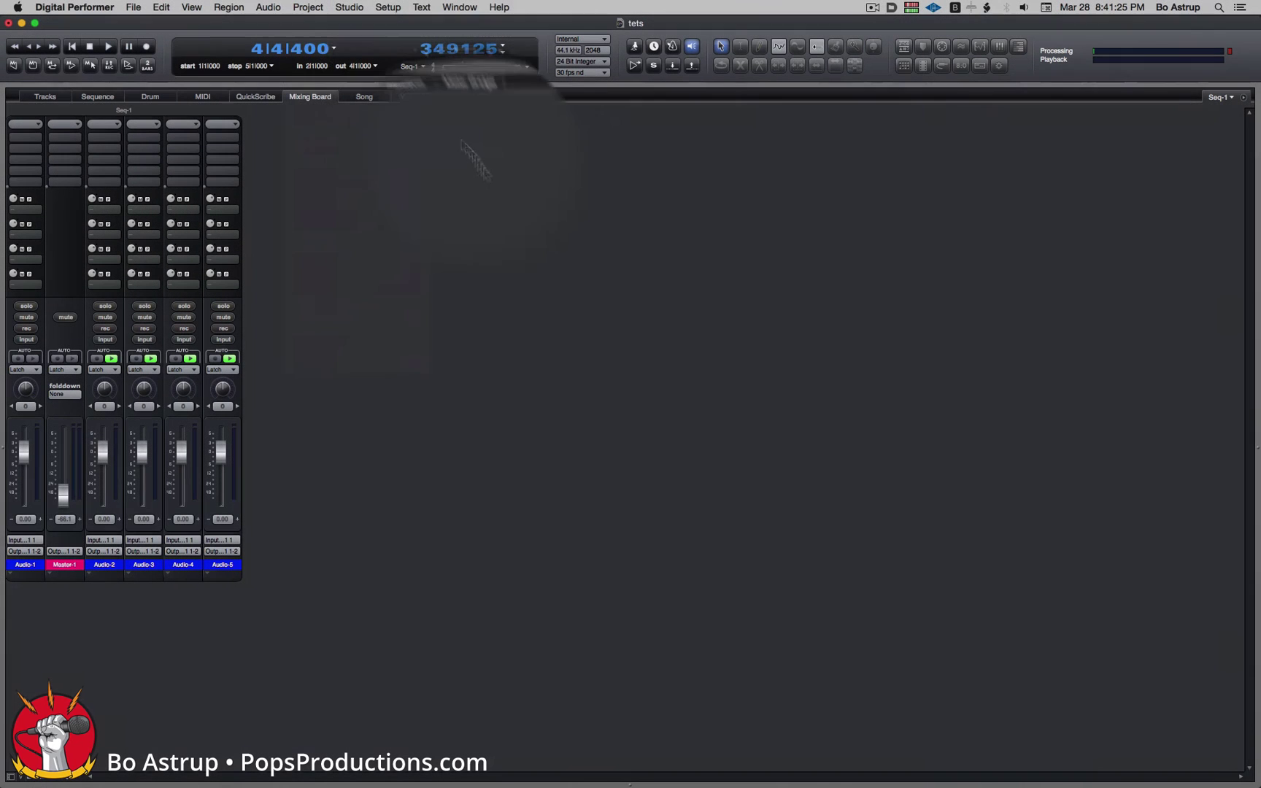
key(super+Tab)
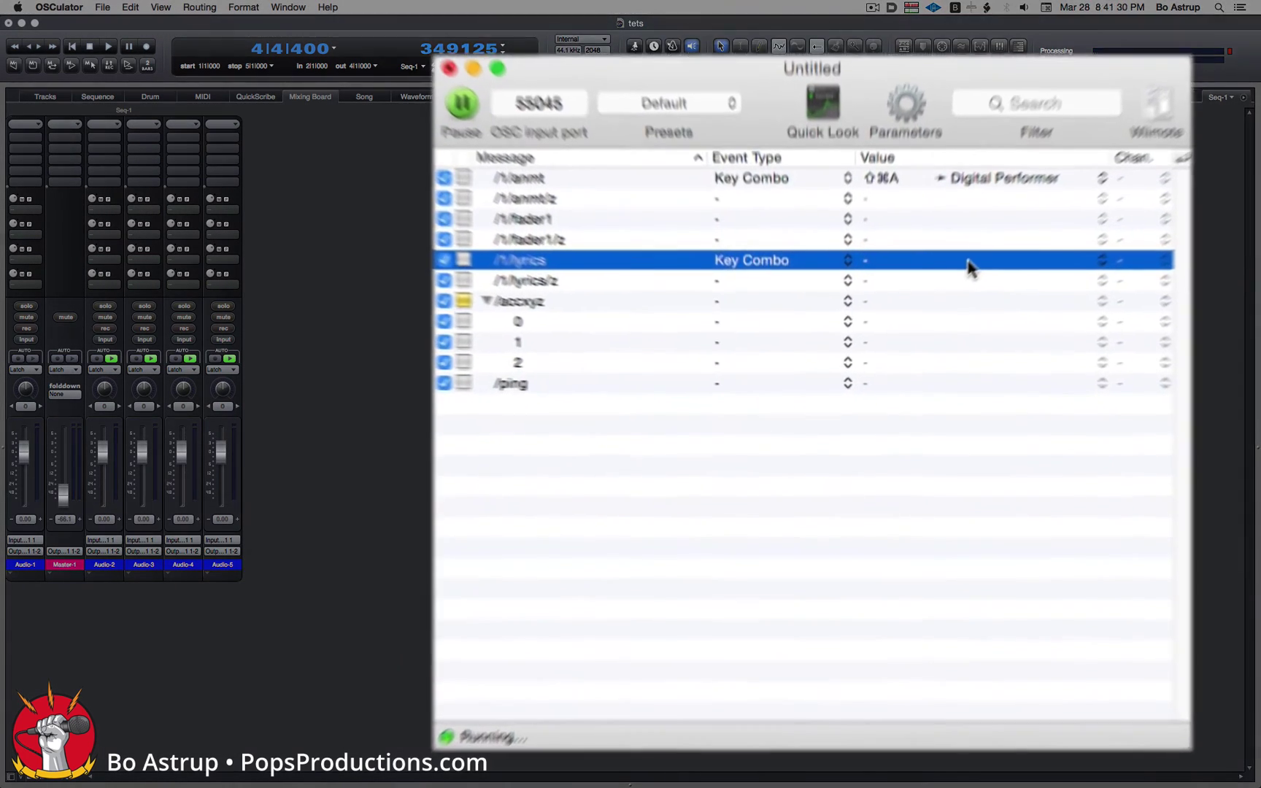
Create a new key combo ^⌥⇧⌘L for the /1/lyrics message.
click(895, 325)
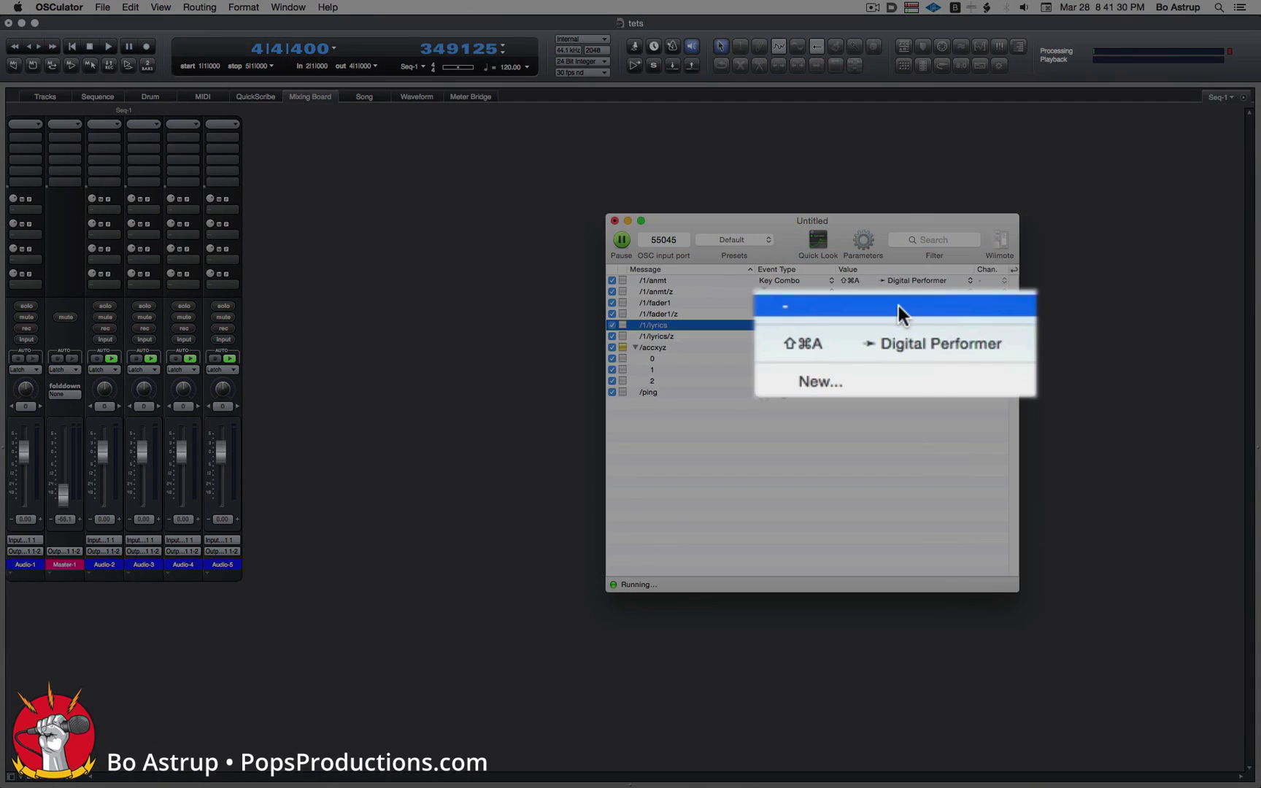
click(876, 375)
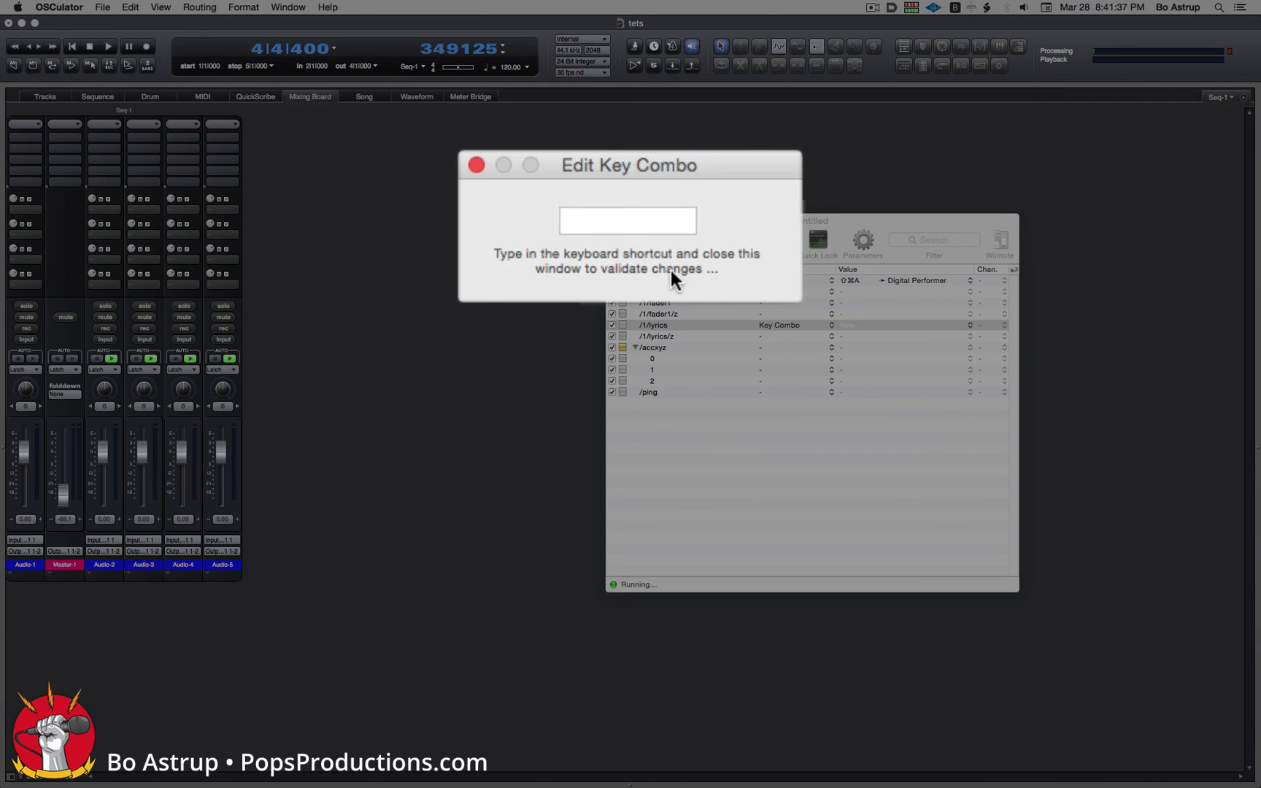
key(ctrl+alt+shift+super+l)
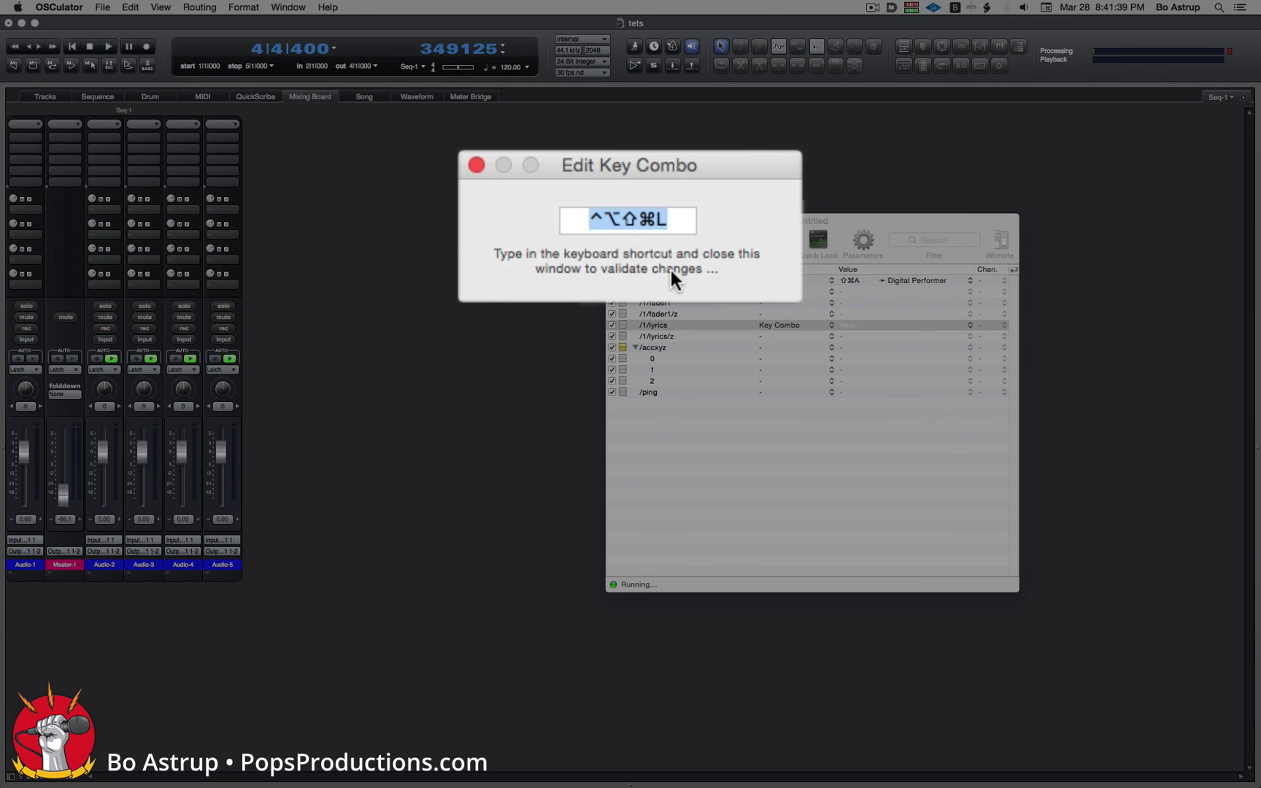
click(476, 165)
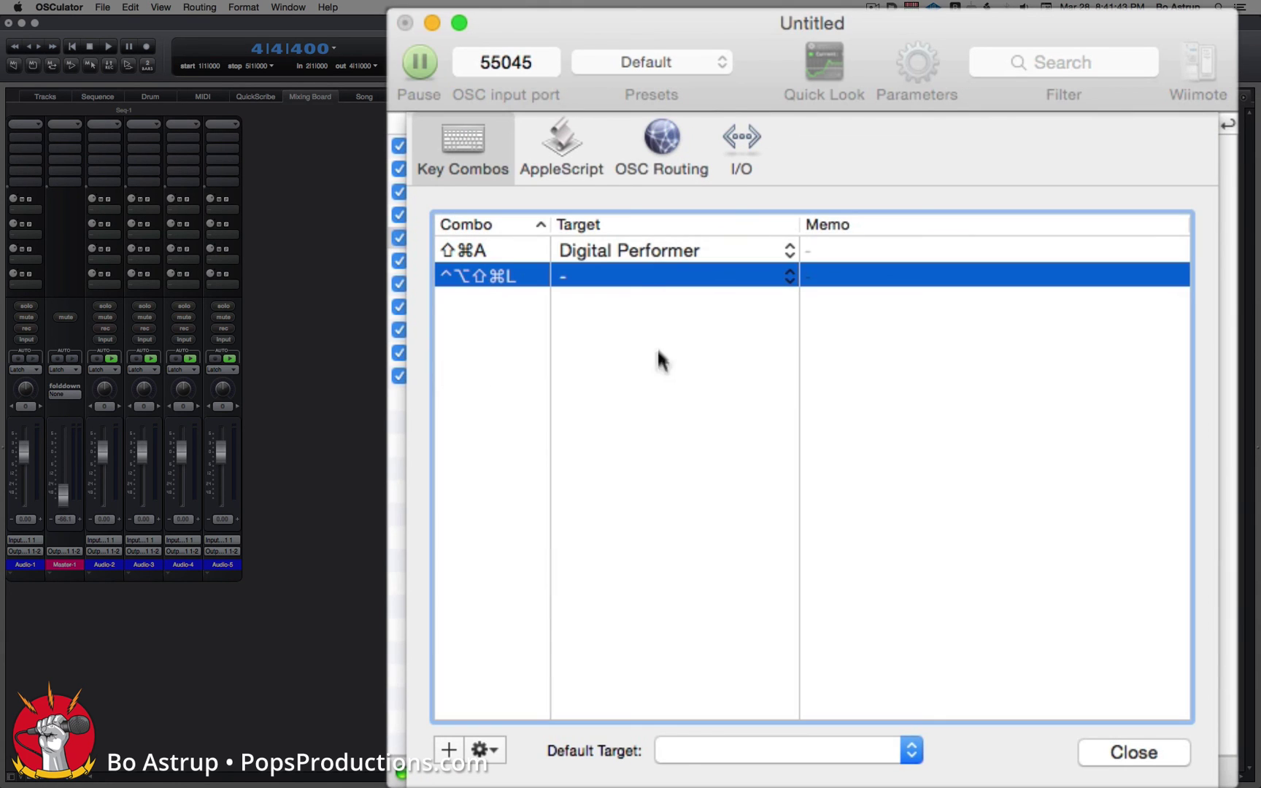
Make Digital Performer the combo's target and default target, then close the editor.
click(634, 276)
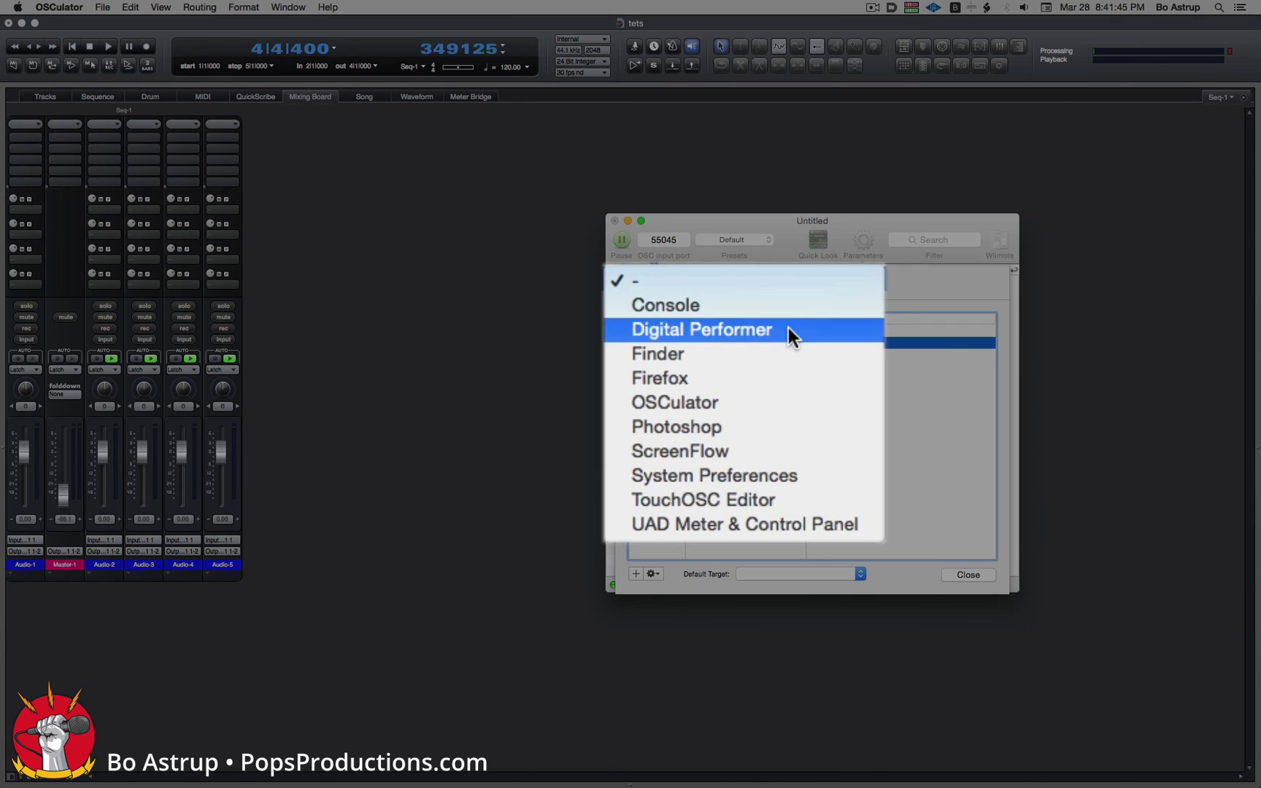
click(614, 242)
click(704, 277)
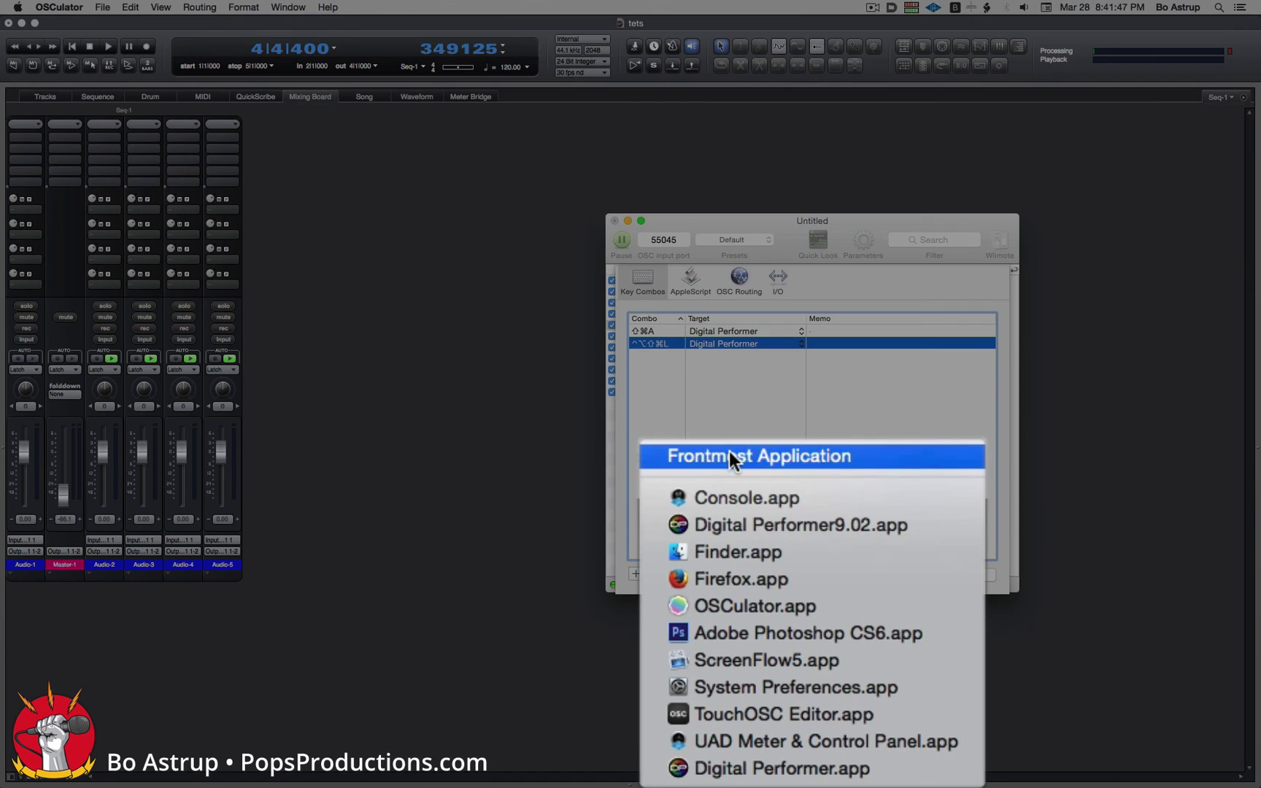
click(739, 523)
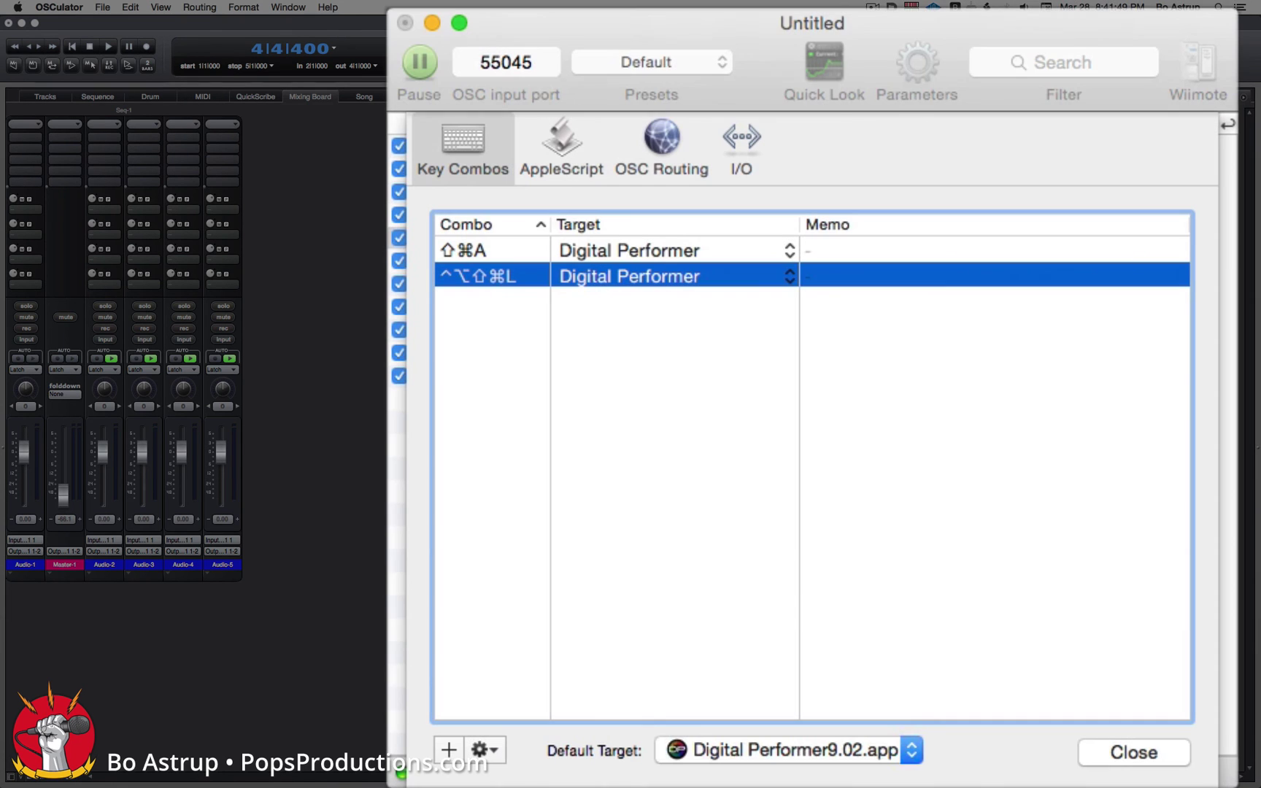
click(1132, 753)
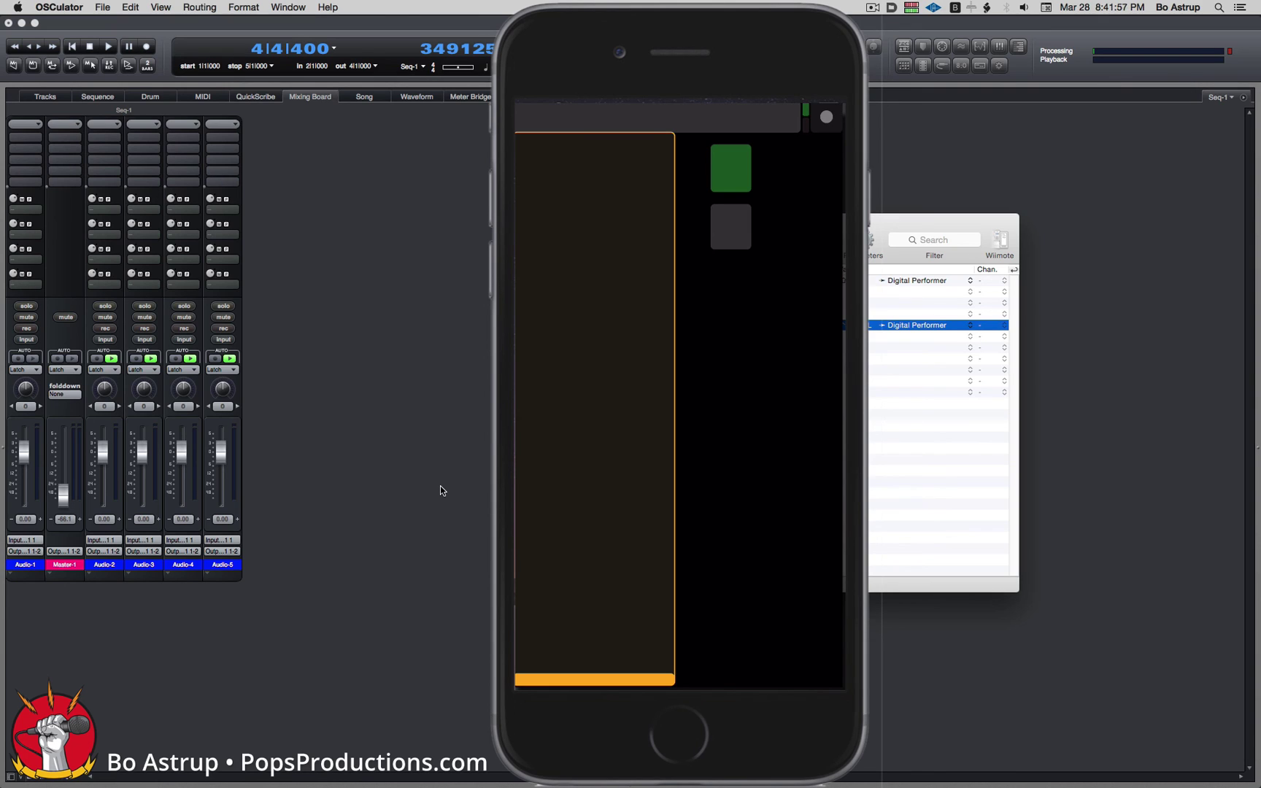
Make Digital Performer the frontmost application.
click(440, 486)
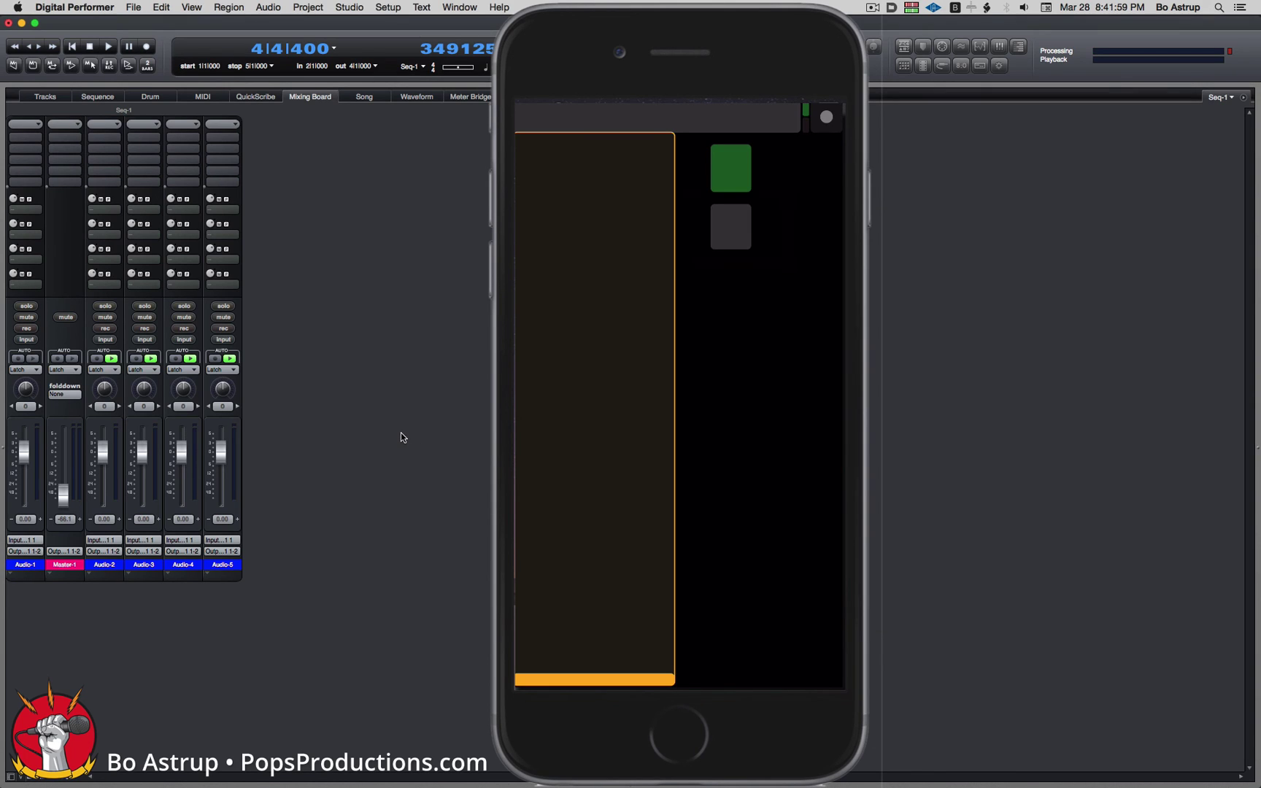